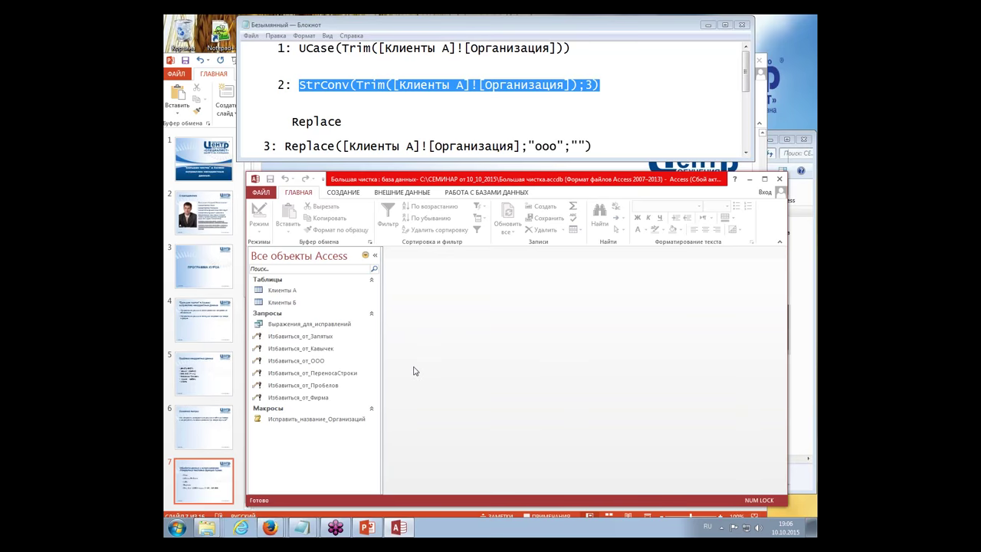
# Step: Open the Клиенты А table and change record 1's organisation to ооо "ТюльпАН"
pyautogui.doubleClick(282, 290)
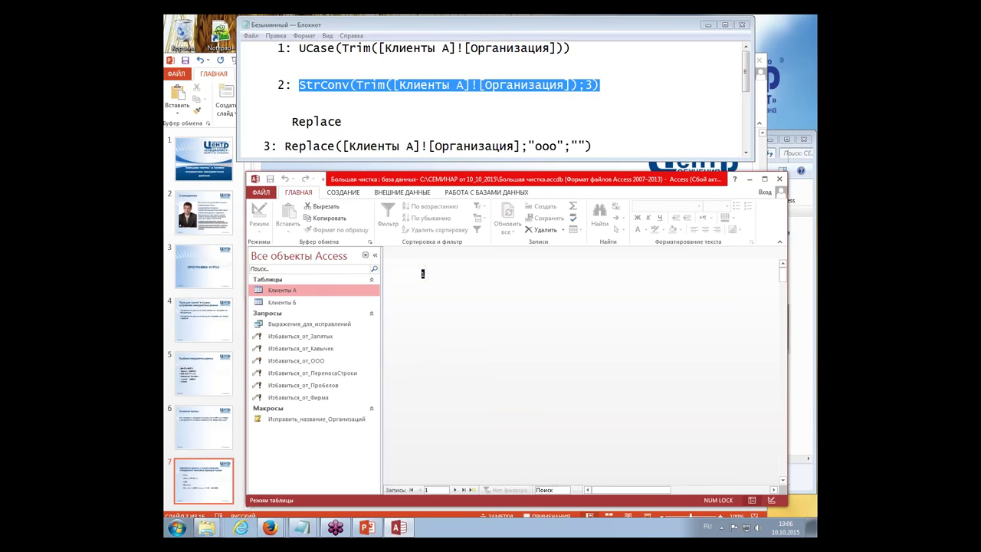
pyautogui.click(470, 379)
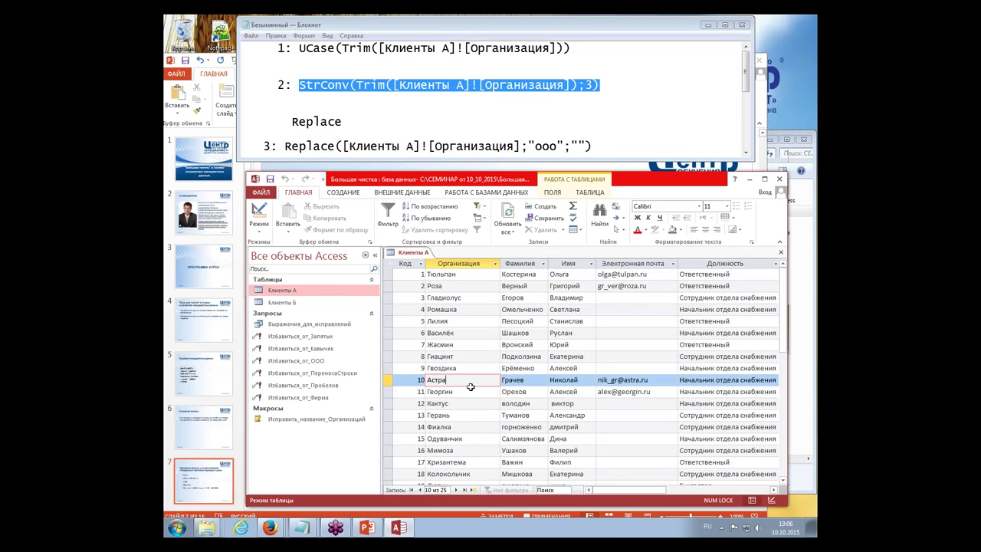
pyautogui.click(429, 274)
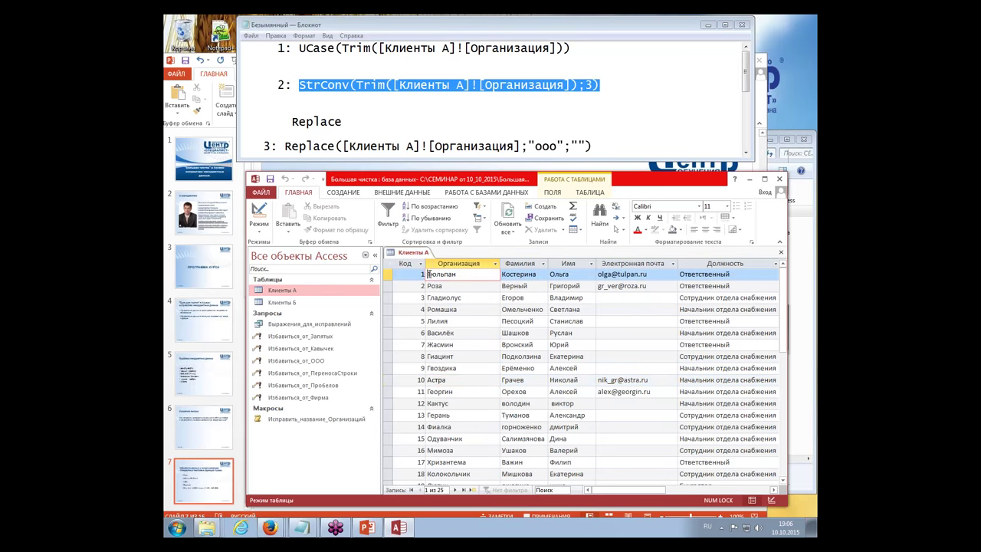
pyautogui.write('ооо')
pyautogui.press('BackSpace')
pyautogui.write('О')
pyautogui.write('"')
pyautogui.write('"')
pyautogui.write('н')
pyautogui.press('Delete')
pyautogui.press('Delete')
pyautogui.write('А')
pyautogui.press('Down')
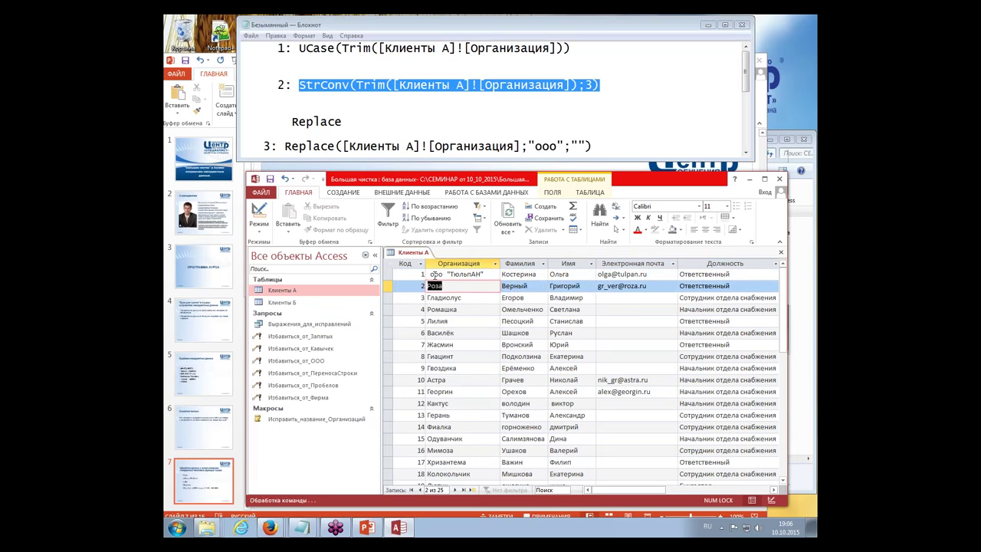
# Step: Browse the neighbouring records (Роза, Ромашка, Василёк), then close the table
pyautogui.press('Down')
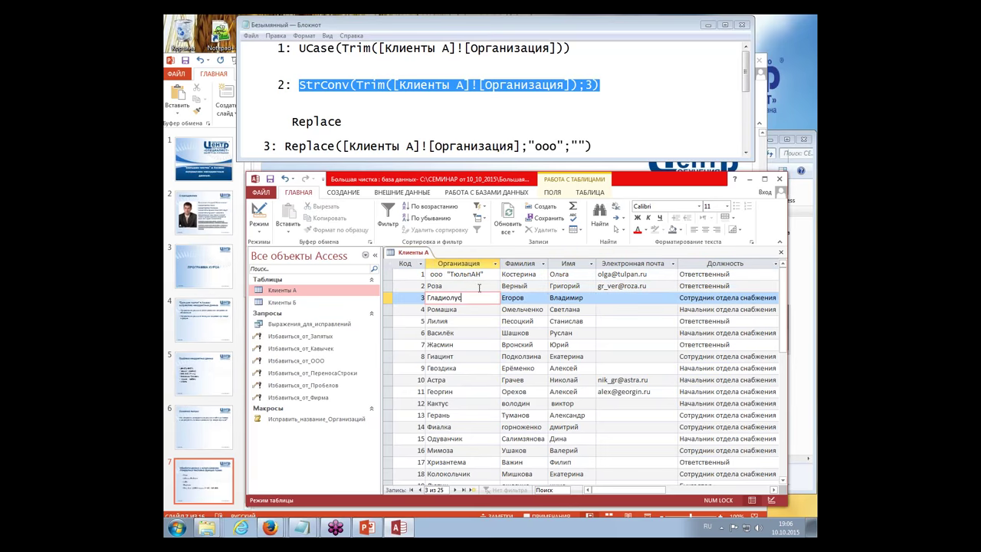
pyautogui.press('Up')
pyautogui.press('Up')
pyautogui.click(479, 287)
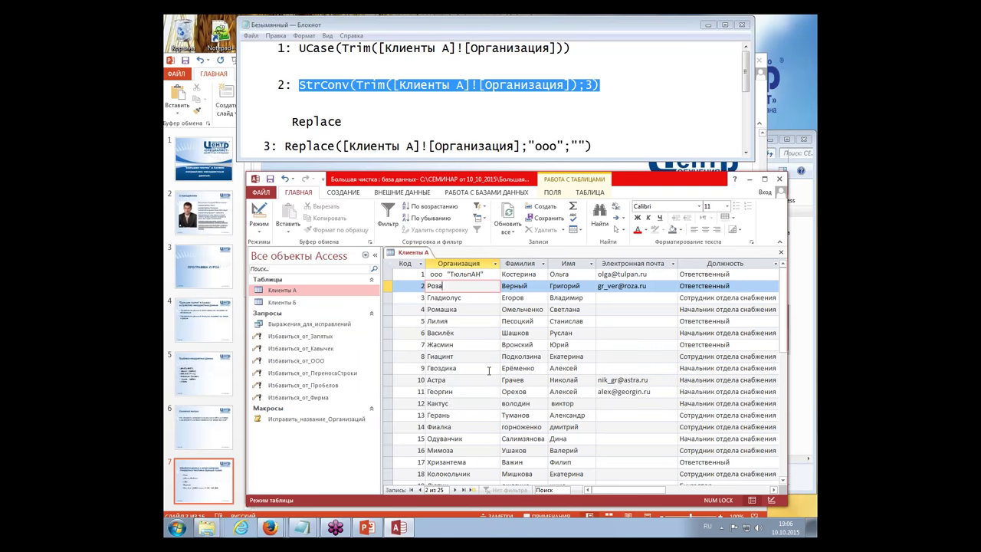
pyautogui.moveTo(487, 274); pyautogui.dragTo(422, 273)
pyautogui.click(431, 309)
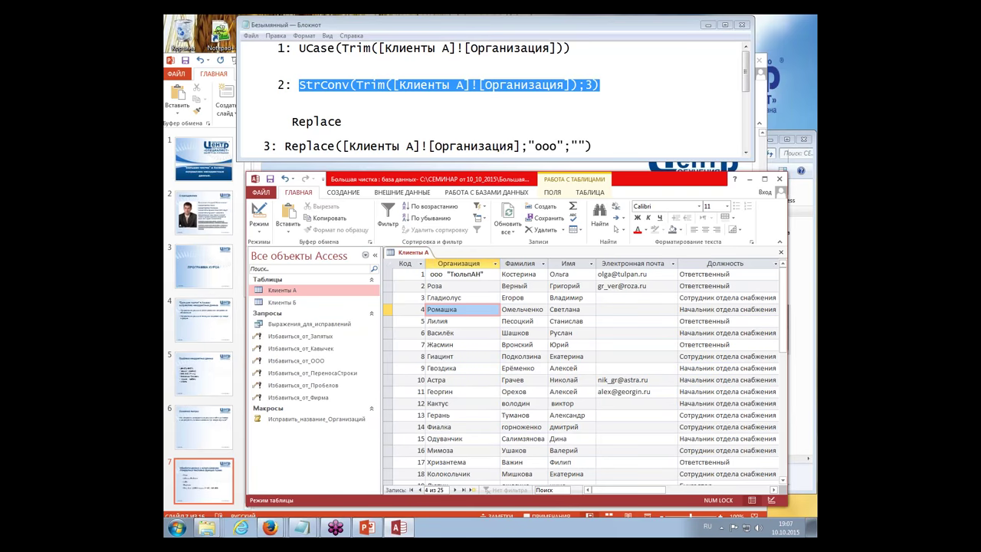
pyautogui.click(467, 335)
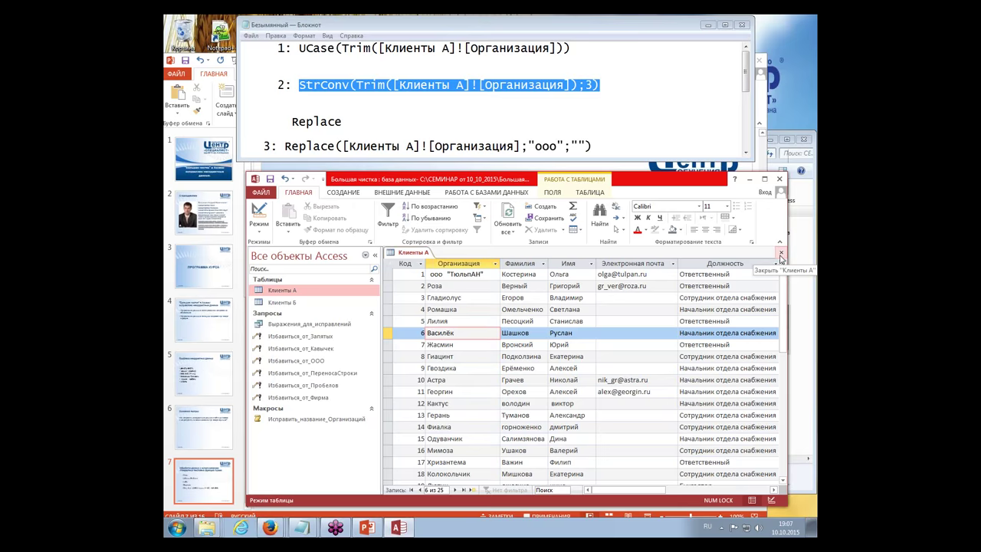
pyautogui.click(781, 254)
# Step: Create a new form from the Клиенты А table
pyautogui.click(281, 351)
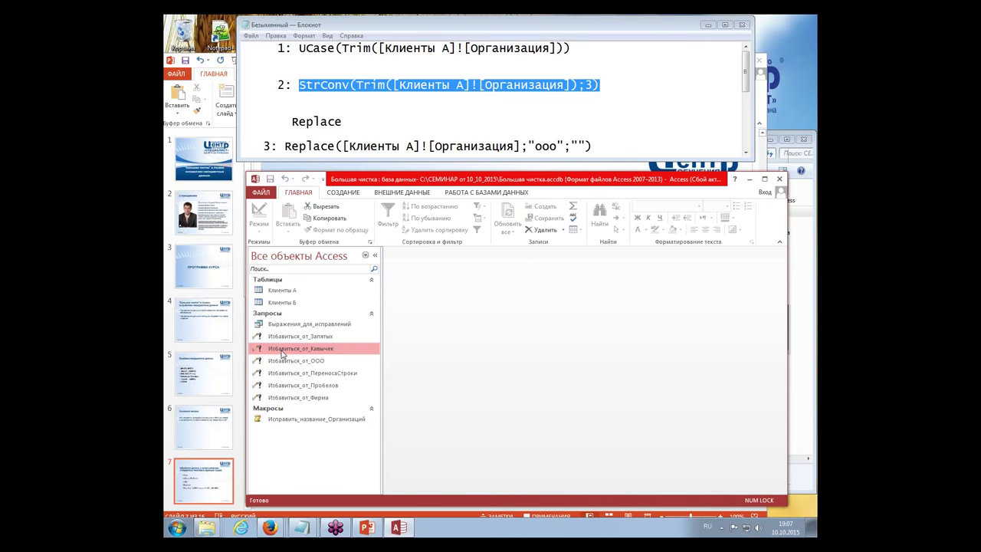
pyautogui.click(371, 314)
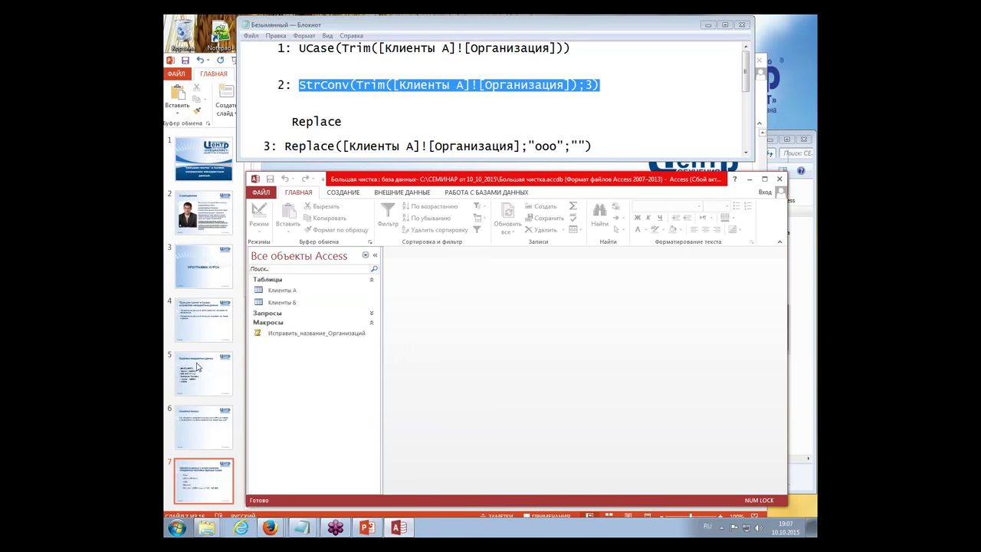
pyautogui.click(288, 291)
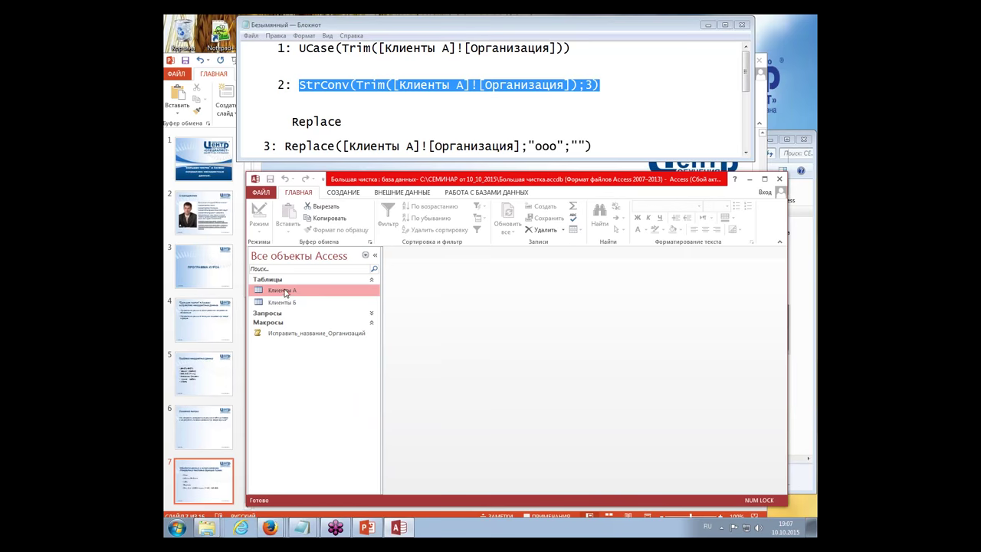
pyautogui.click(347, 198)
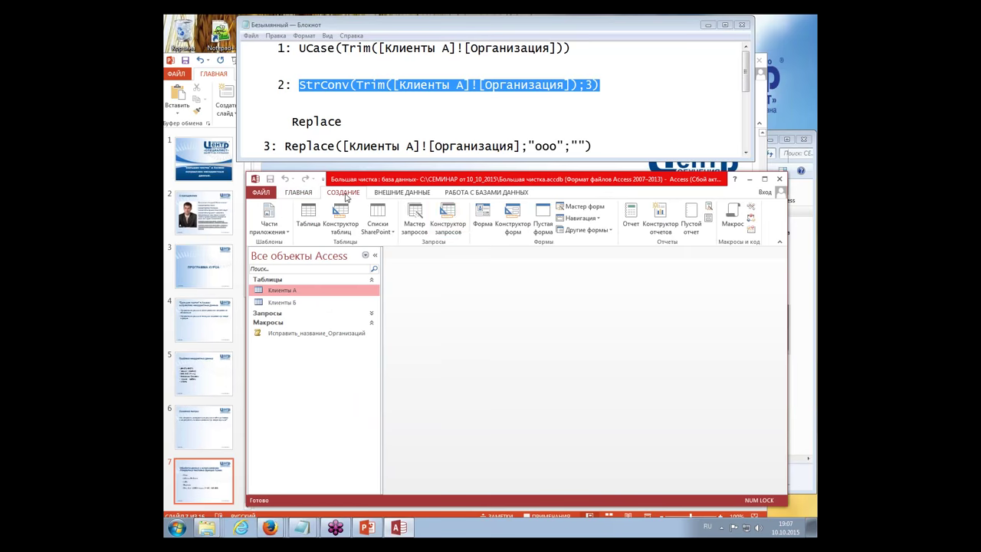
pyautogui.click(483, 216)
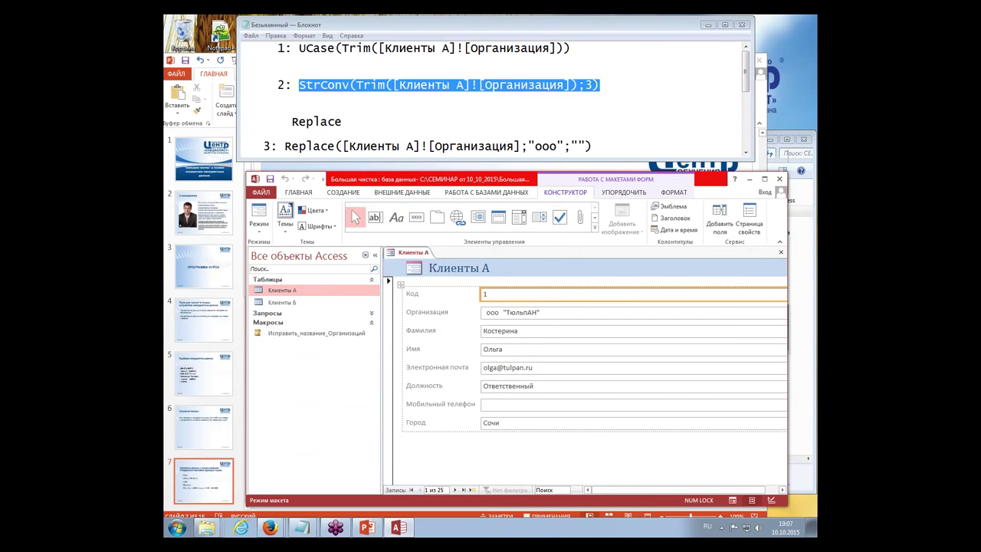
# Step: Narrow all the form's fields from the Фамилия box edge and save the form
pyautogui.click(375, 254)
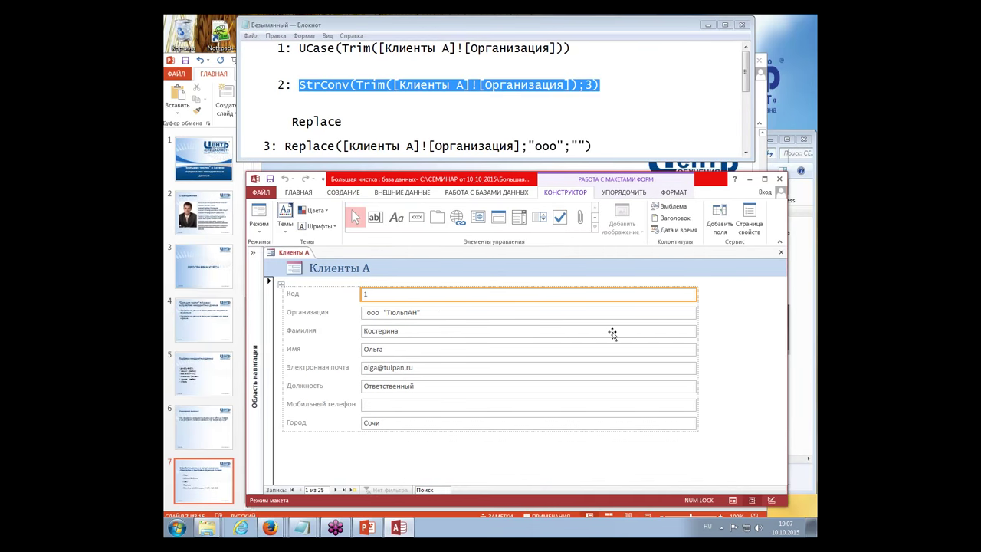
pyautogui.click(663, 335)
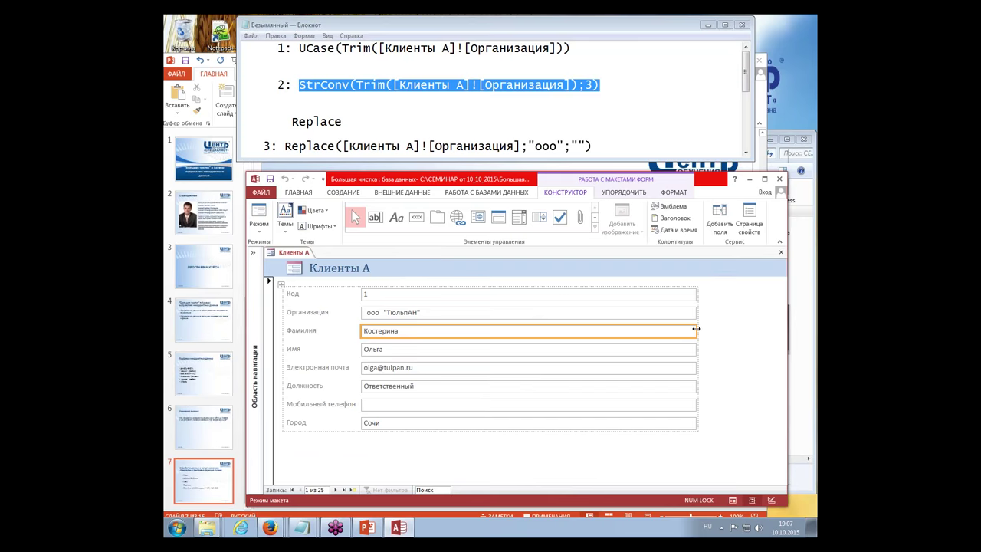
pyautogui.moveTo(696, 328); pyautogui.dragTo(546, 331)
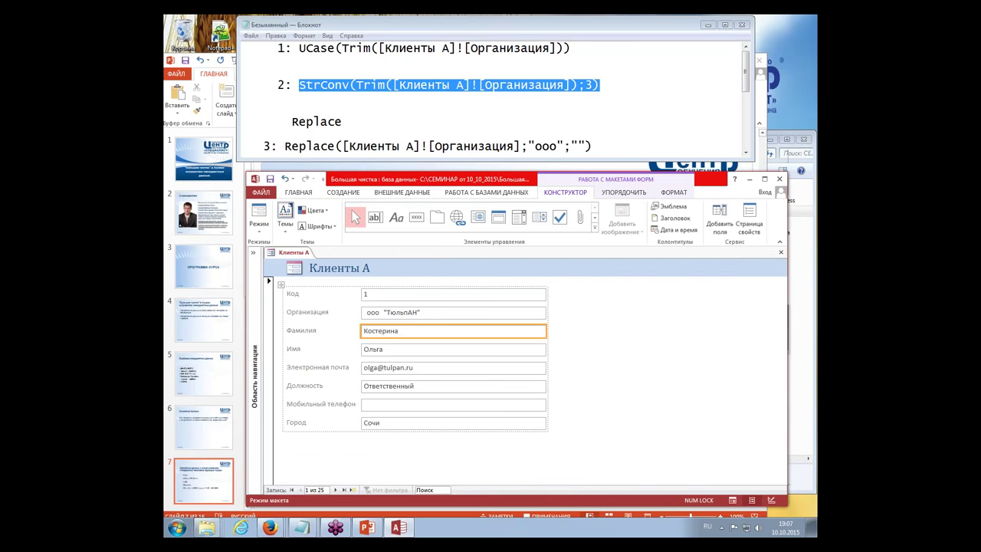
pyautogui.click(253, 253)
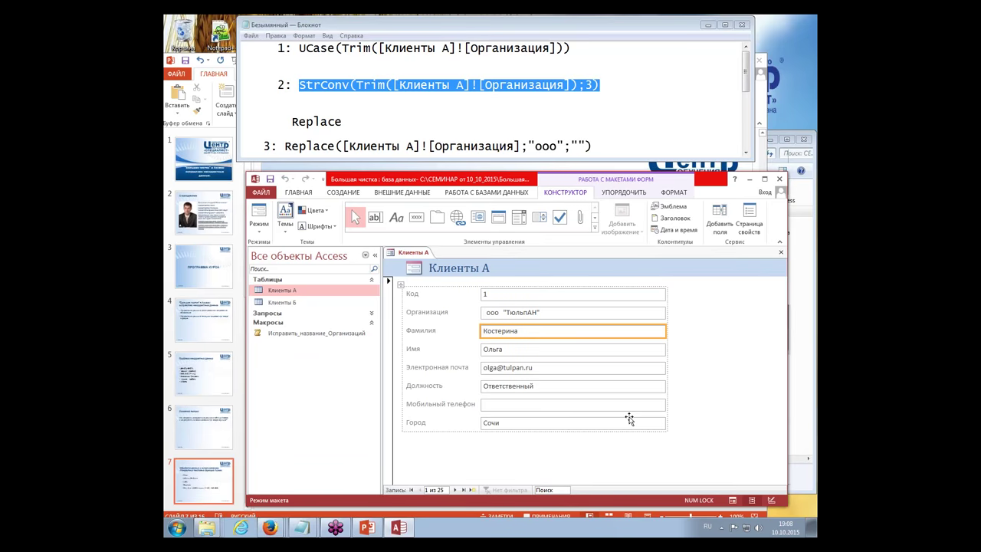
pyautogui.click(270, 179)
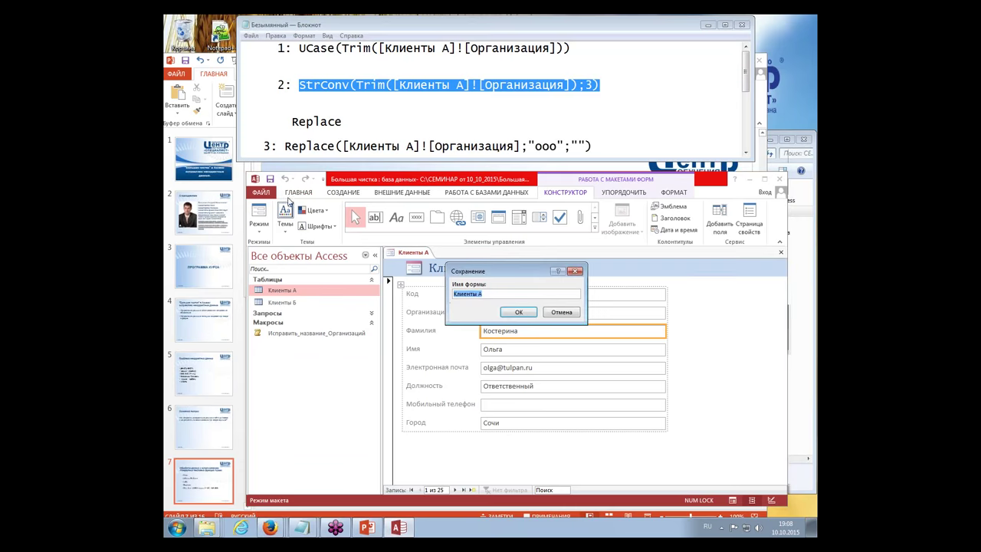
# Step: Change the proposed name Клиенты А to ФормаКлиенты and confirm the save
pyautogui.click(455, 295)
pyautogui.write('борма')
pyautogui.press('BackSpace')
pyautogui.press('BackSpace')
pyautogui.click(474, 294)
pyautogui.press('BackSpace')
pyautogui.click(532, 315)
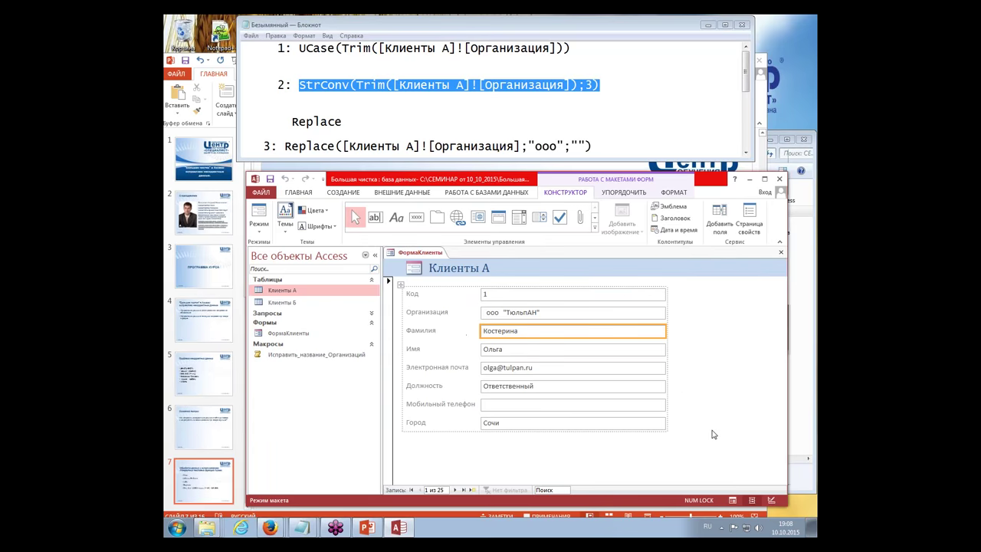
# Step: Switch the form to Form view and move to record 2
pyautogui.click(733, 500)
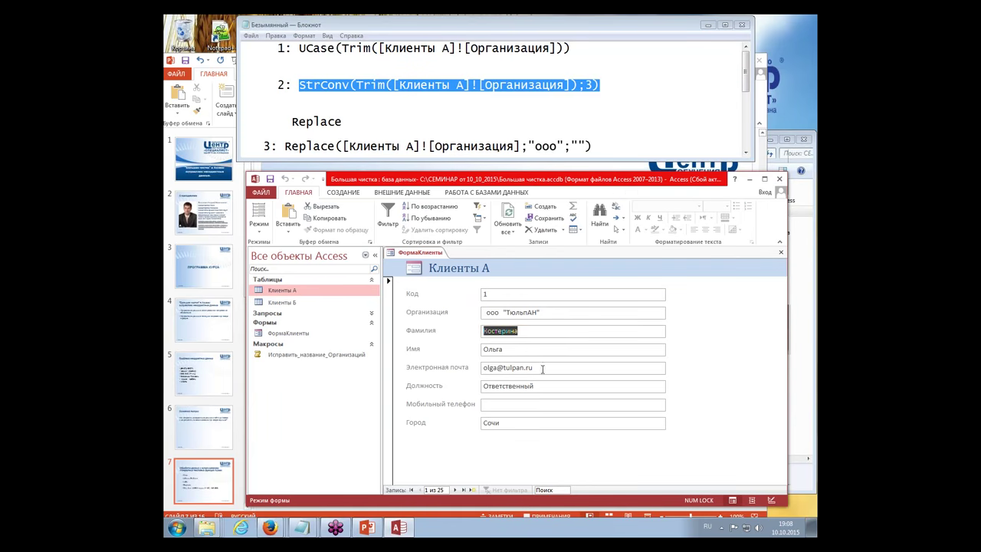
pyautogui.click(543, 313)
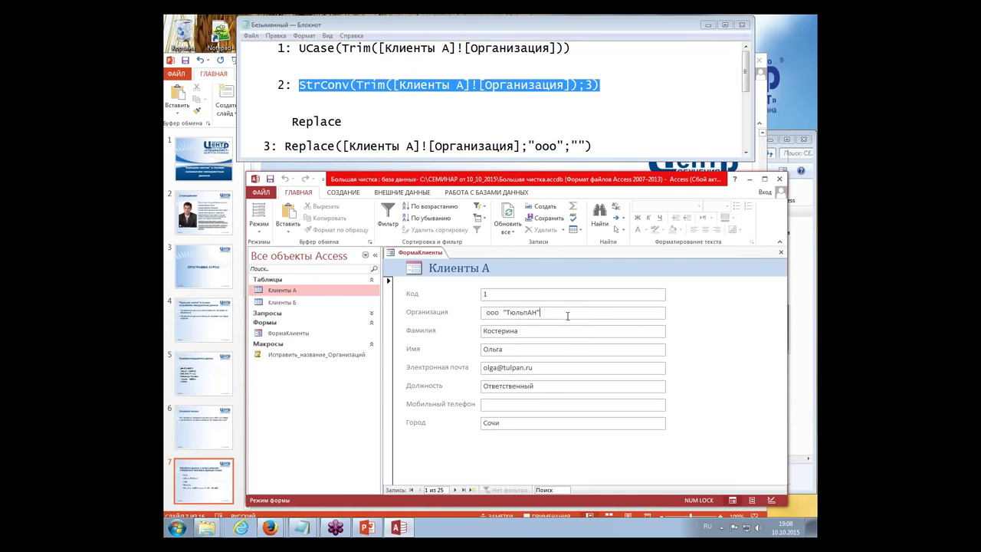
pyautogui.click(455, 490)
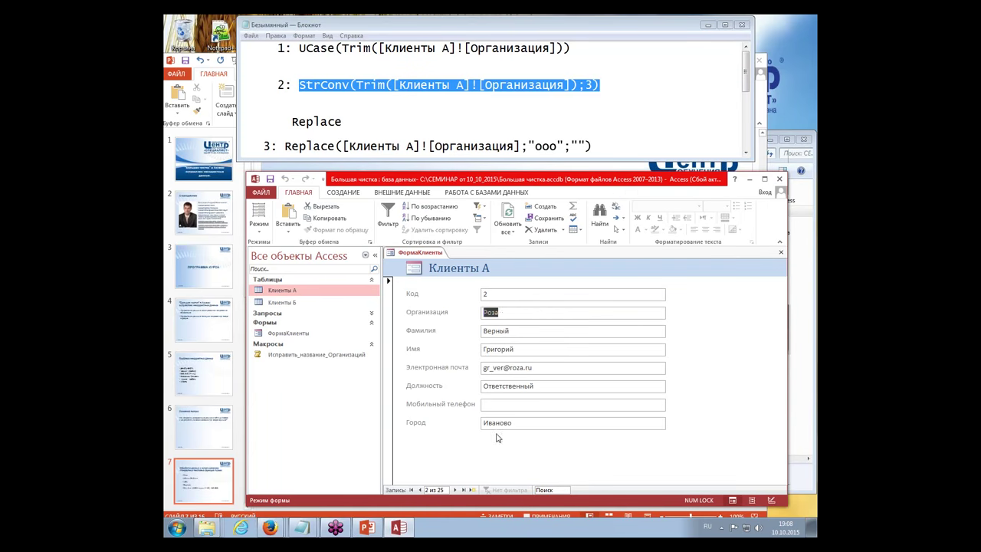
# Step: Rewrite record 2's organisation Роза as lowercase "роза" in double quotes
pyautogui.click(520, 315)
pyautogui.hotkey('shift', 'Right')
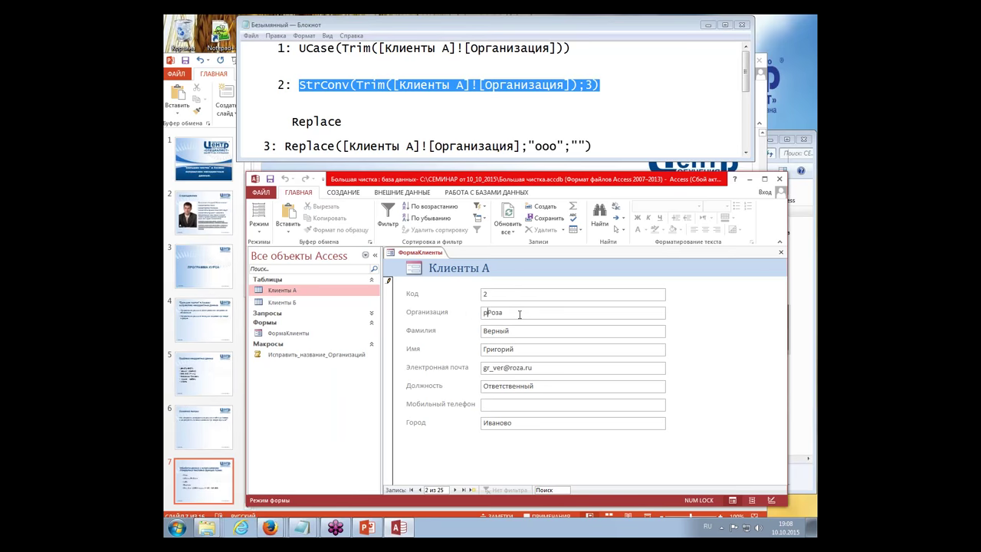
pyautogui.write('р')
pyautogui.write('   "')
pyautogui.press('End')
pyautogui.write('"')
pyautogui.press('Tab')
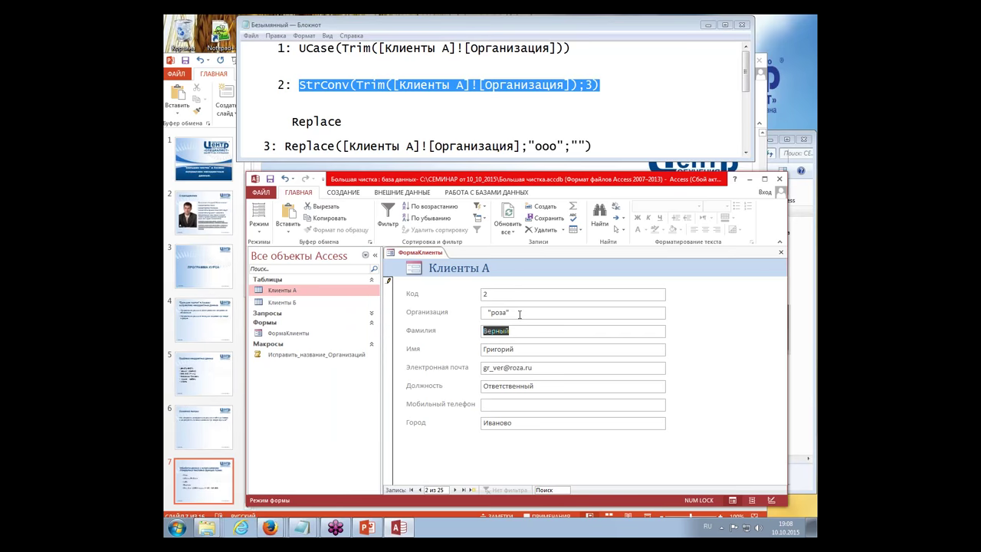
pyautogui.click(519, 314)
pyautogui.click(523, 331)
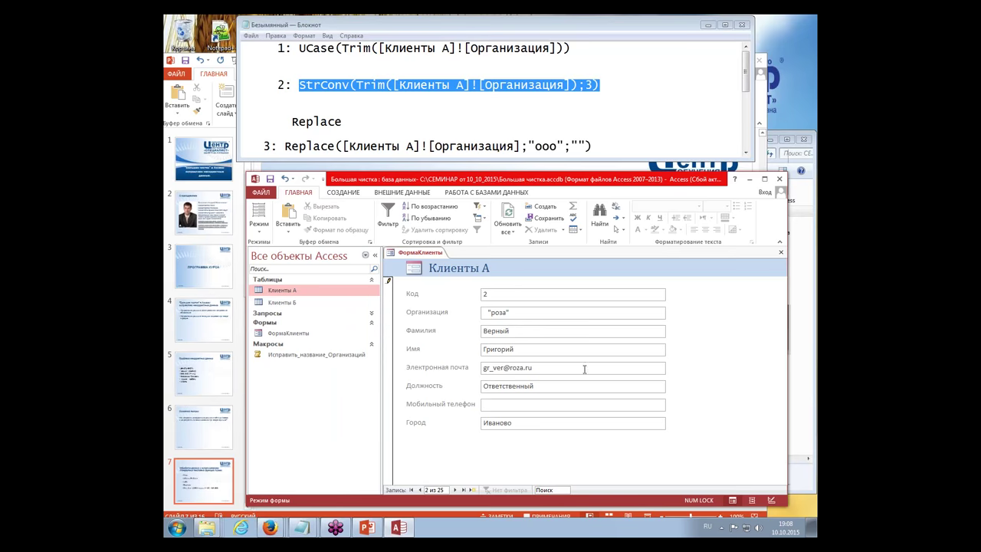
pyautogui.click(552, 312)
# Step: Bring PowerPoint forward and go through slides 8 and 9
pyautogui.click(204, 419)
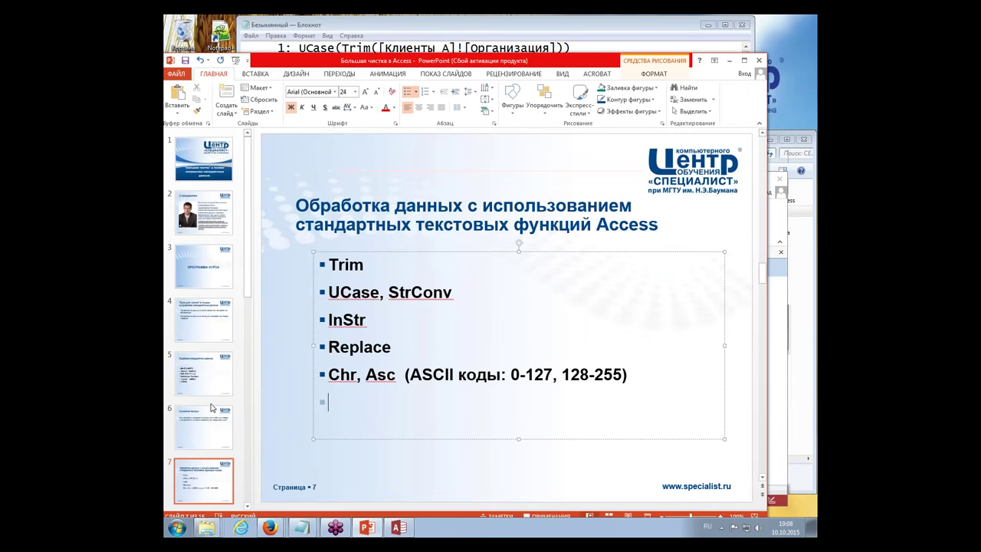
pyautogui.scroll(-3, 210, 437)
pyautogui.click(221, 450)
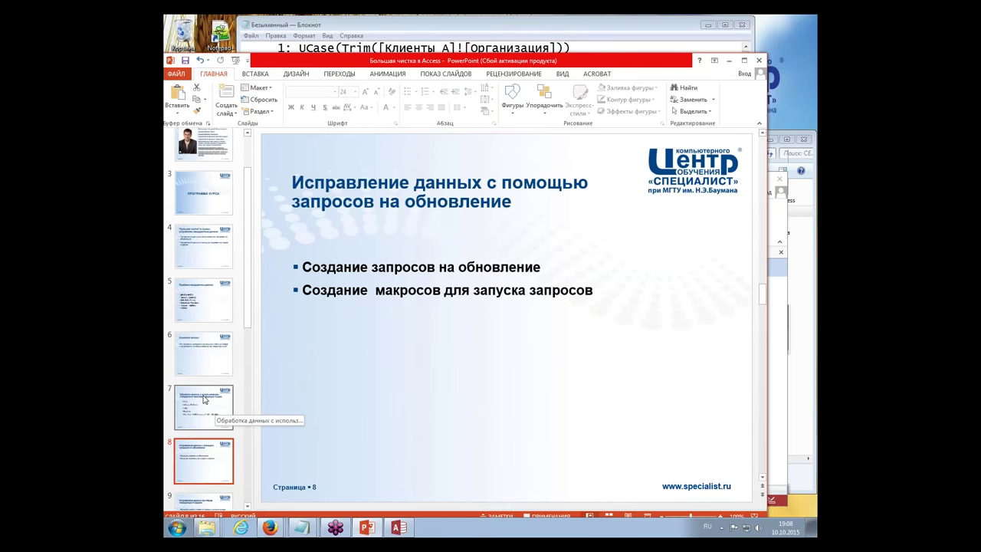
pyautogui.scroll(-4, 205, 400)
pyautogui.click(204, 400)
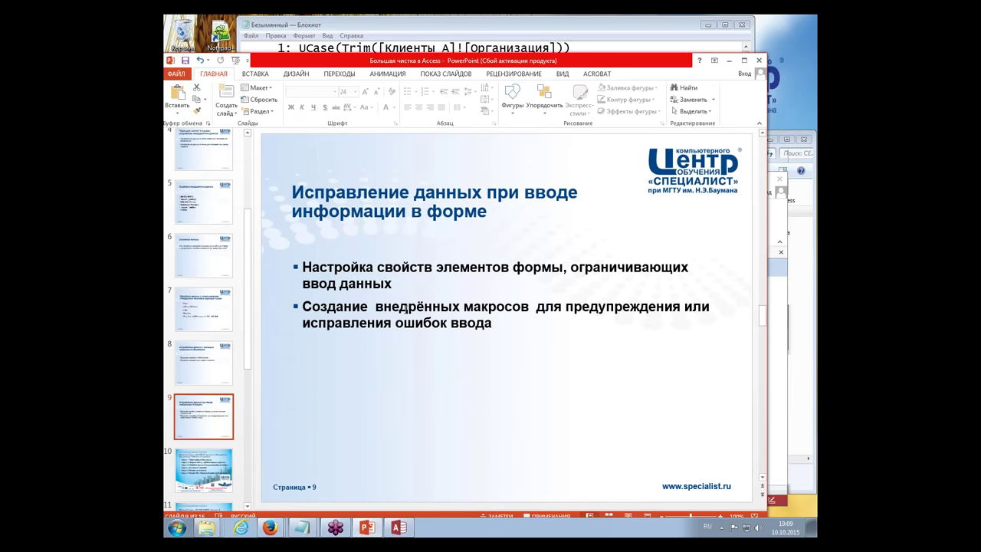
# Step: Highlight slide 9's text on embedded macros and warnings, then return to Access
pyautogui.moveTo(376, 307); pyautogui.dragTo(554, 318)
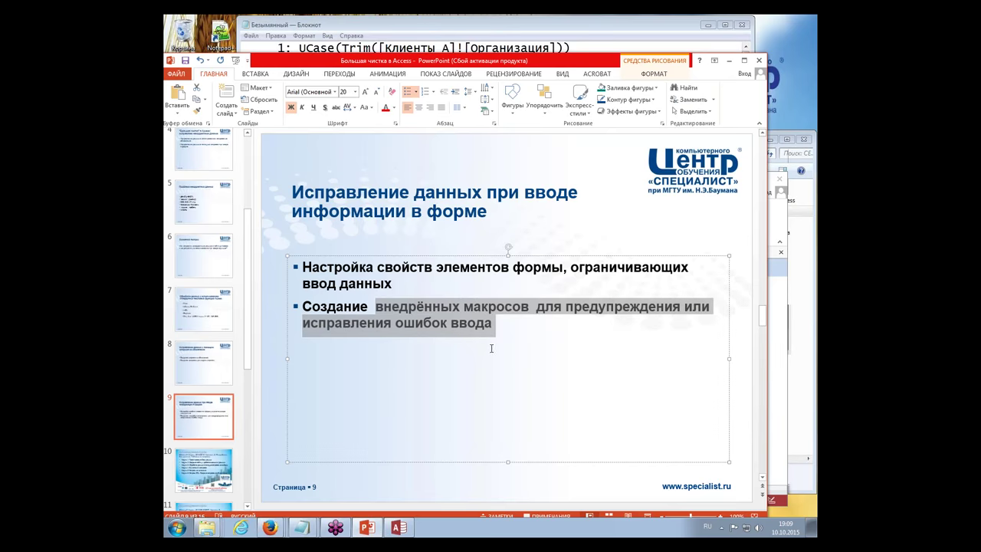
pyautogui.click(595, 312)
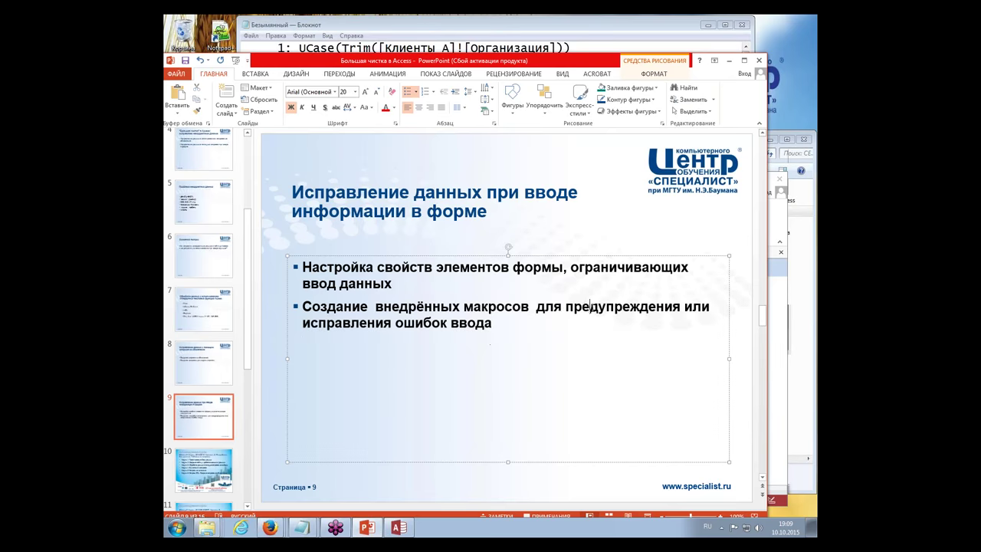
pyautogui.doubleClick(587, 308)
pyautogui.click(551, 345)
pyautogui.hotkey('alt', 'Tab')
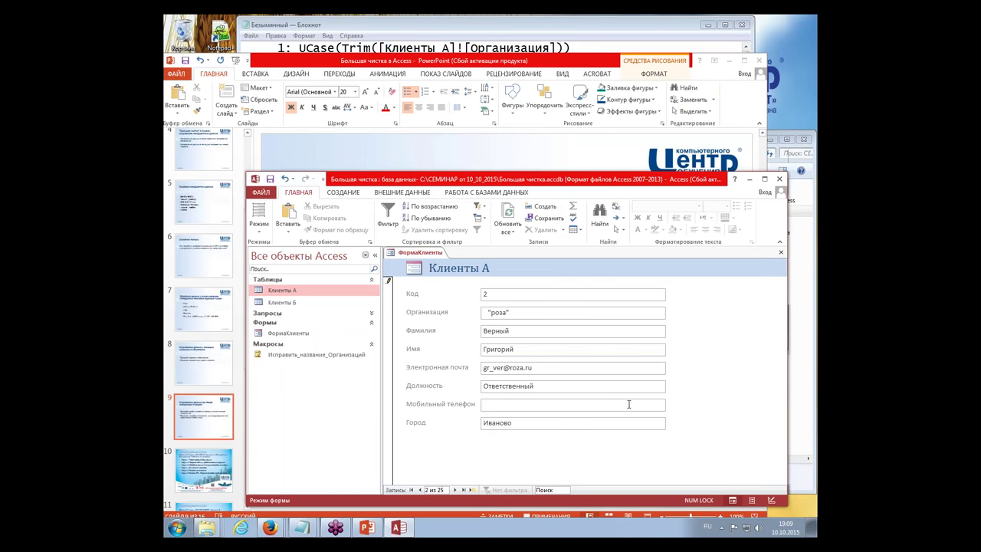
# Step: Switch ФормаКлиенты to Design view and maximize the Access window
pyautogui.click(587, 332)
pyautogui.click(772, 500)
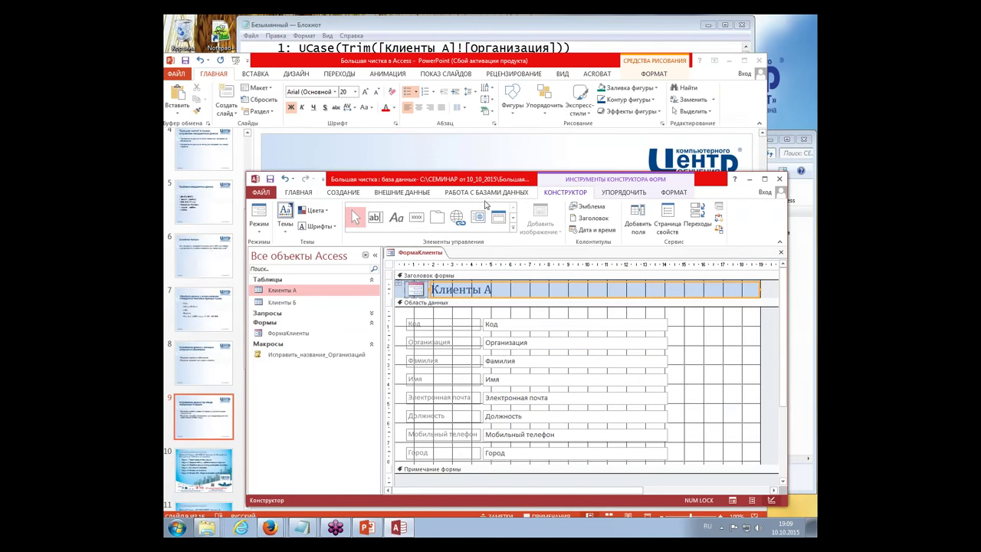
pyautogui.doubleClick(548, 182)
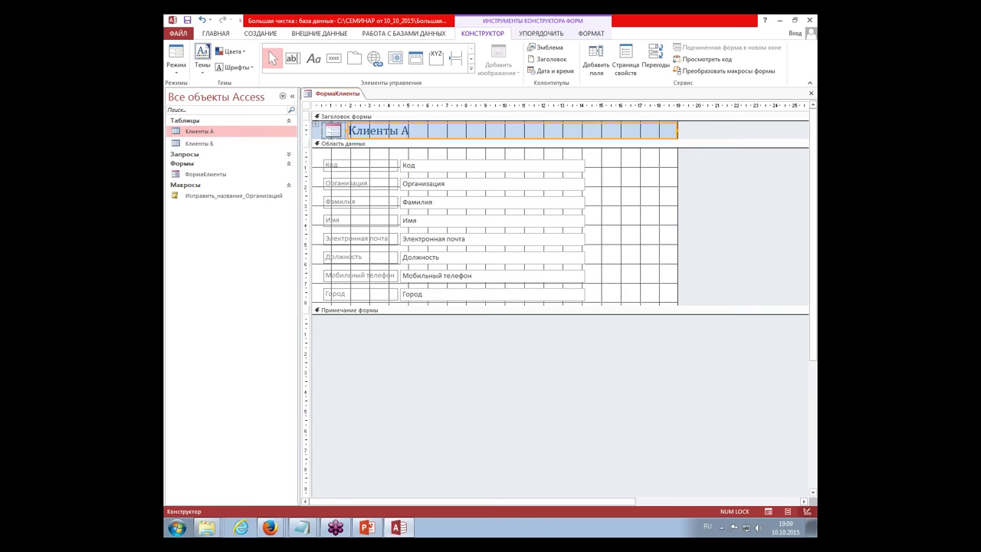
# Step: Back in Form view, type test text into Мобильный телефон and erase it
pyautogui.click(768, 512)
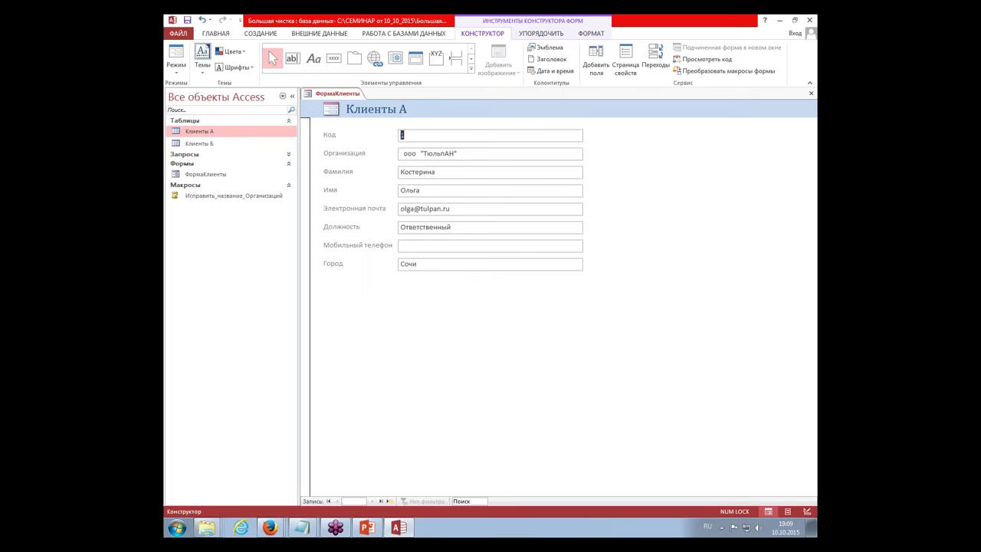
pyautogui.click(405, 245)
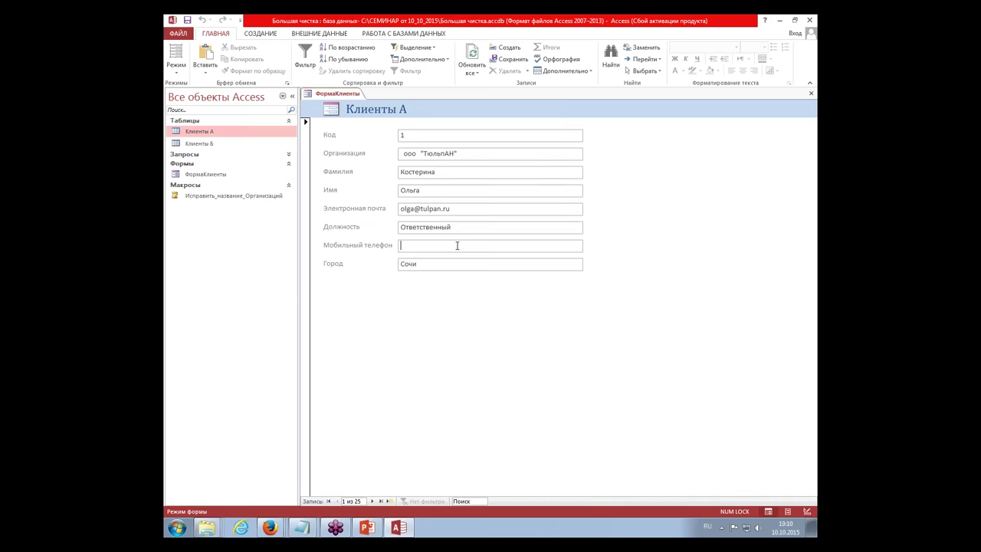
pyautogui.write('пр кен4765ек')
pyautogui.press('BackSpace')
pyautogui.press('BackSpace')
pyautogui.press('BackSpace')
pyautogui.press('BackSpace')
pyautogui.press('BackSpace')
pyautogui.press('BackSpace')
pyautogui.press('BackSpace')
pyautogui.press('BackSpace')
pyautogui.press('BackSpace')
pyautogui.press('BackSpace')
pyautogui.press('BackSpace')
pyautogui.press('BackSpace')
# Step: In Design view, open a widened property sheet for the Мобильный телефон text box
pyautogui.click(807, 511)
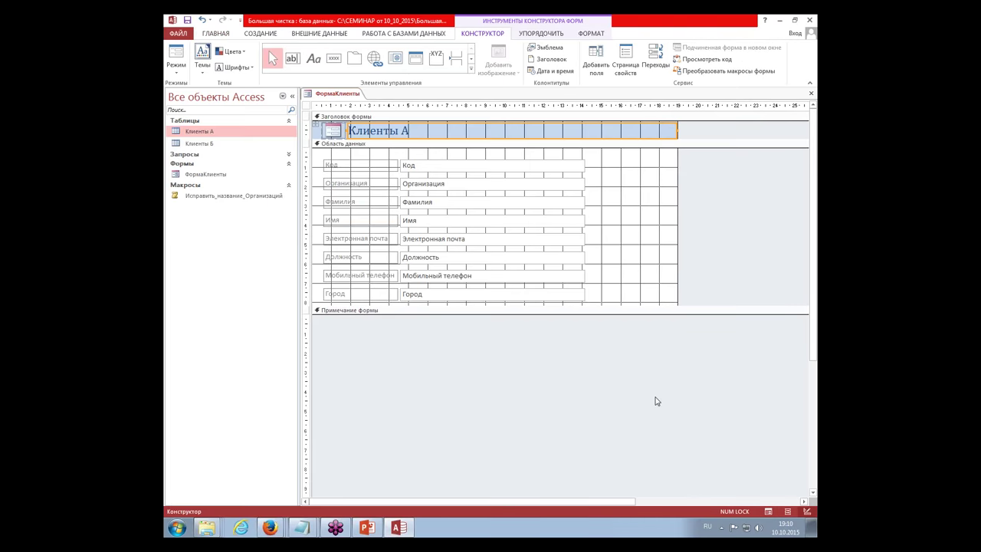
pyautogui.click(480, 277)
pyautogui.rightClick(480, 277)
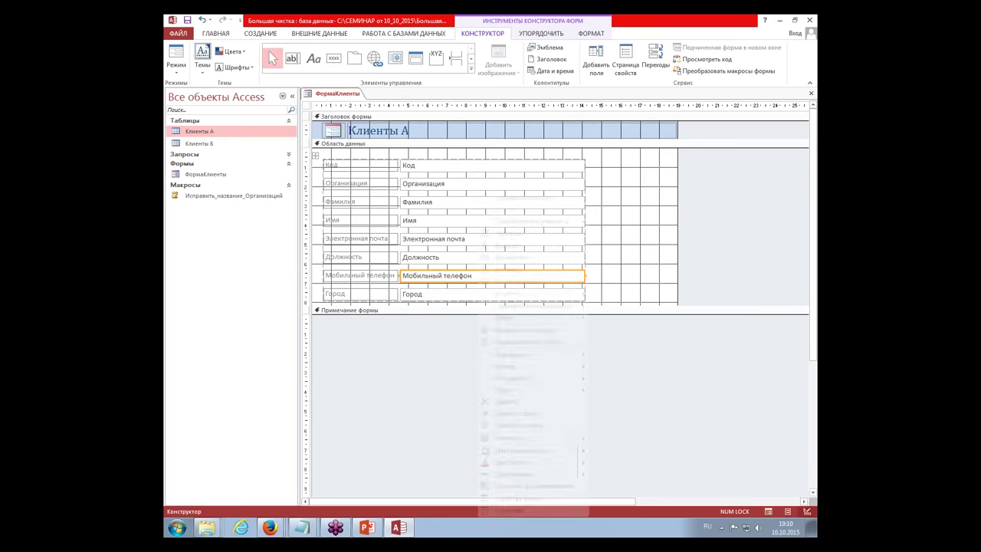
pyautogui.click(526, 511)
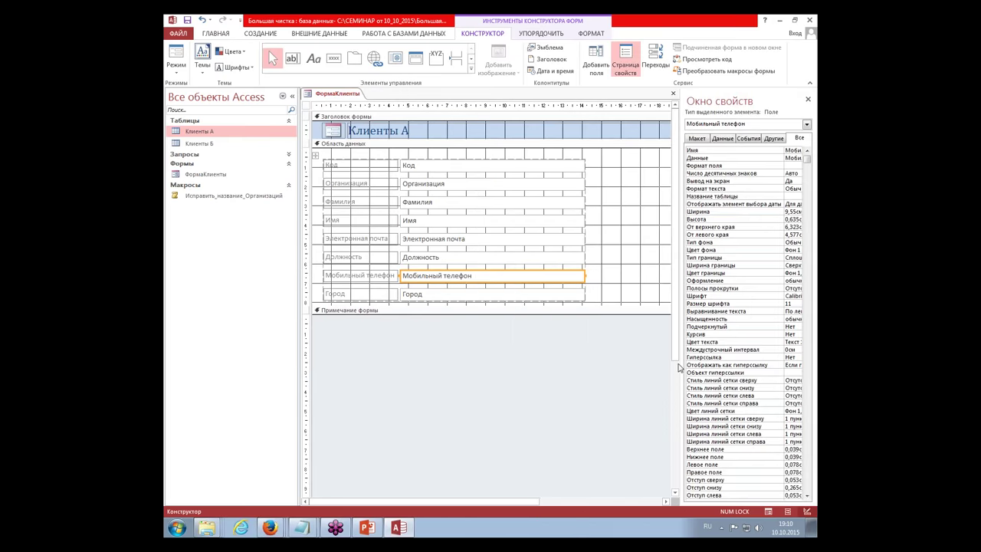
pyautogui.moveTo(679, 357); pyautogui.dragTo(564, 356)
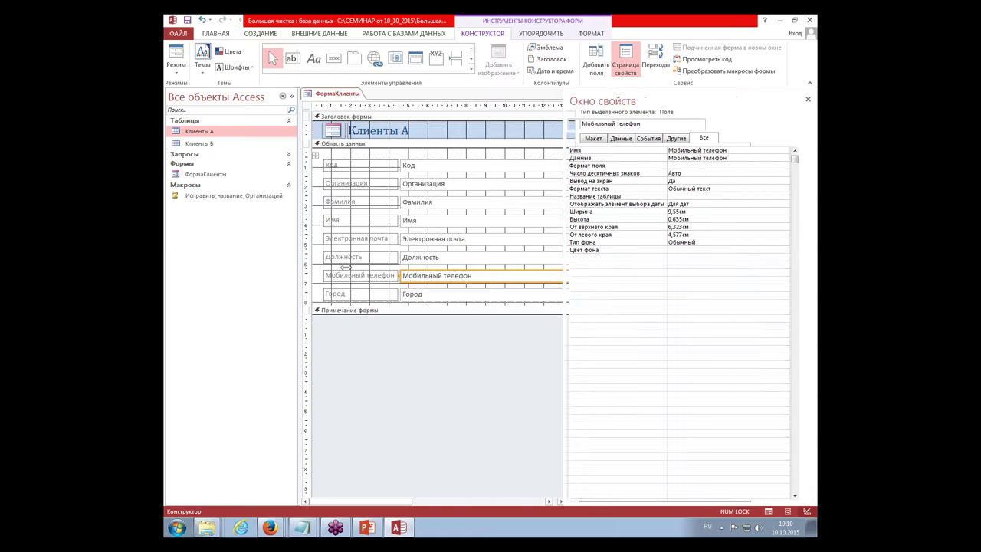
pyautogui.click(292, 97)
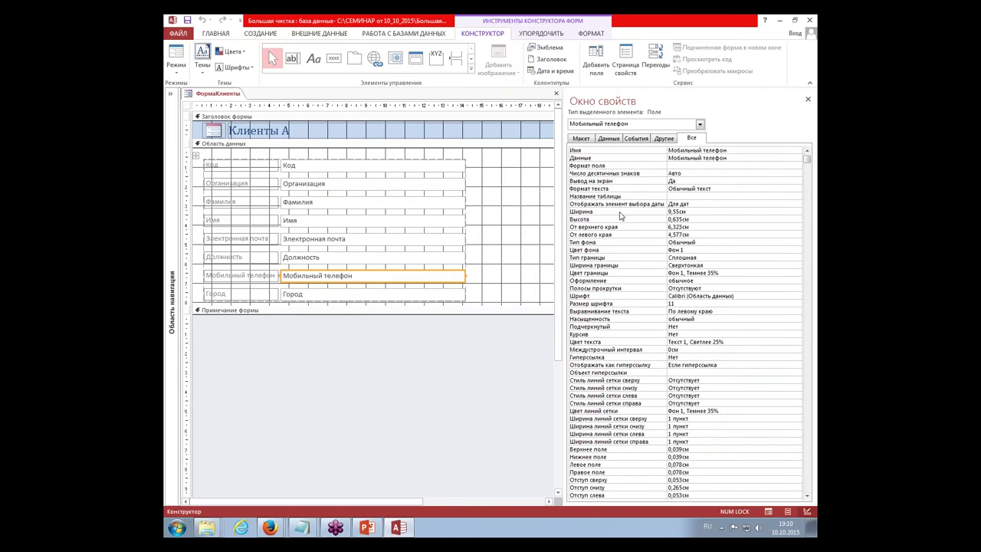
pyautogui.click(608, 138)
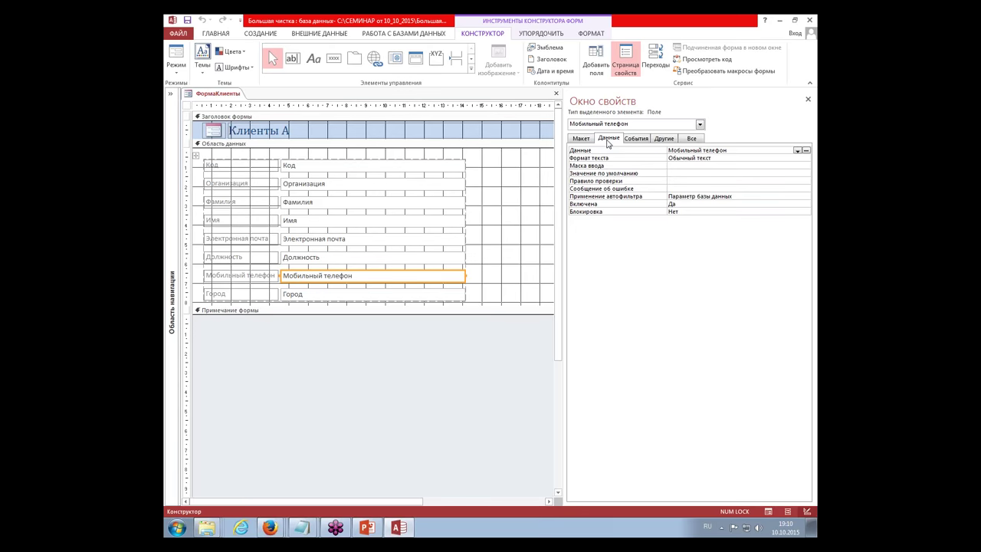
pyautogui.click(672, 167)
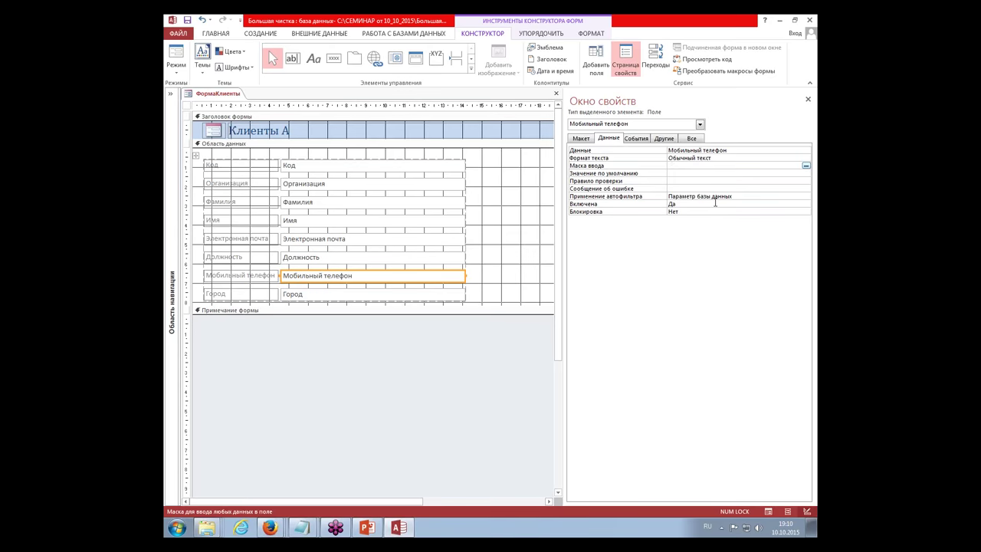
pyautogui.write('+7 (000) 000-00-00')
pyautogui.click(684, 183)
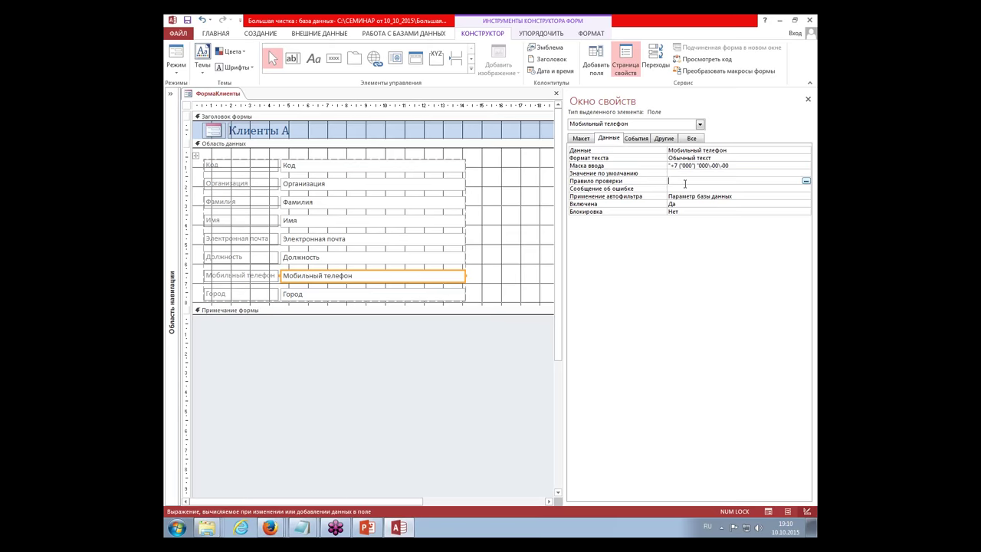
pyautogui.click(769, 511)
# Step: Enter a phone number into record 2's masked Мобильный телефон, dismissing the incomplete-mask error
pyautogui.click(299, 245)
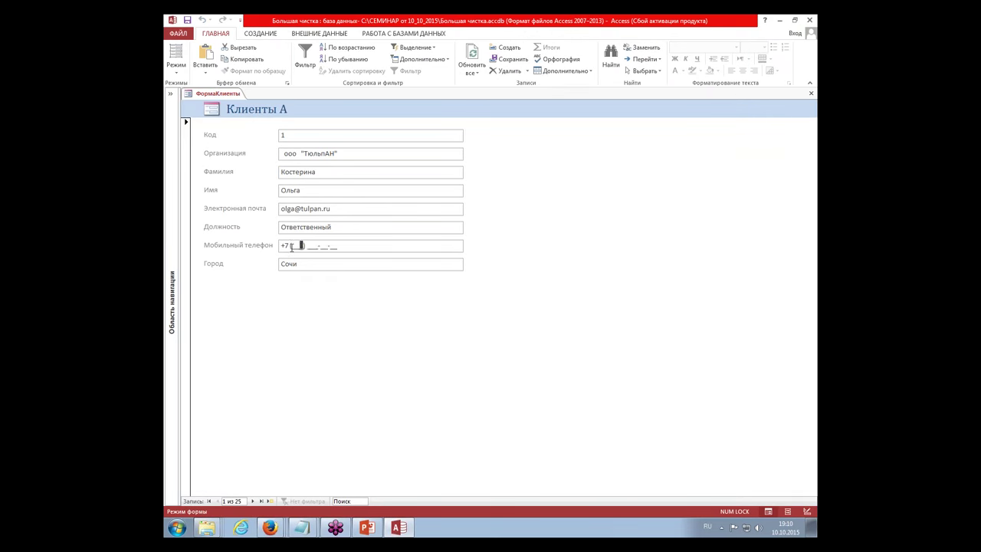
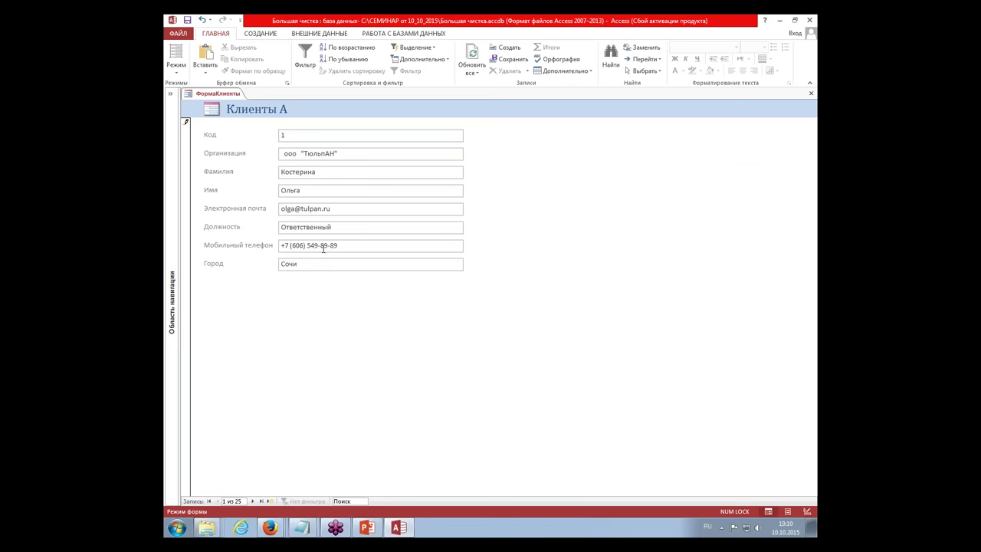
pyautogui.click(252, 500)
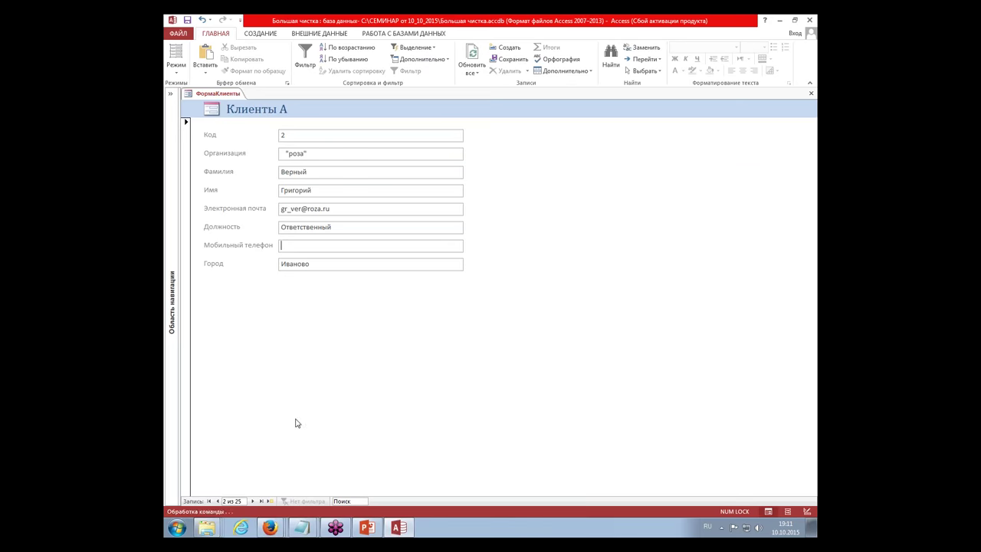
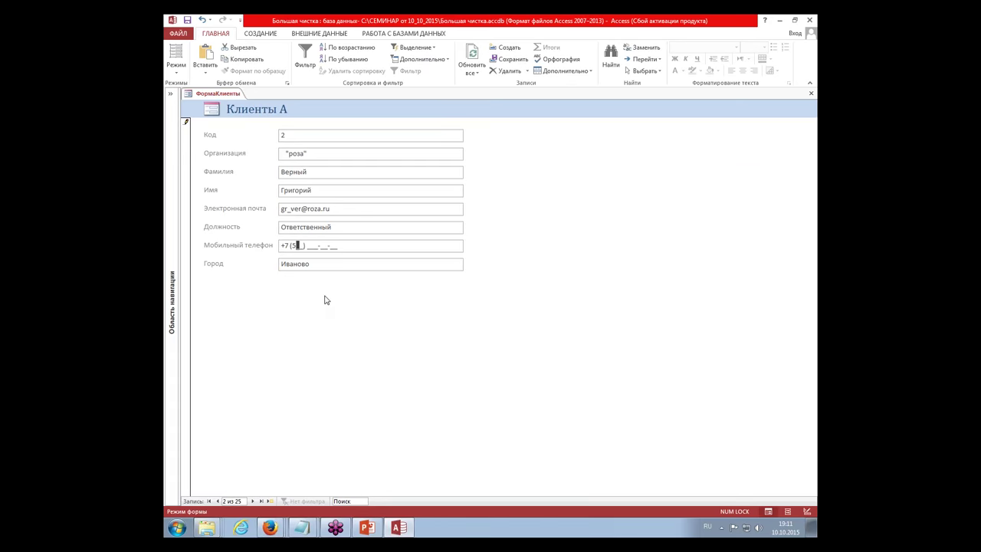
pyautogui.press('Return')
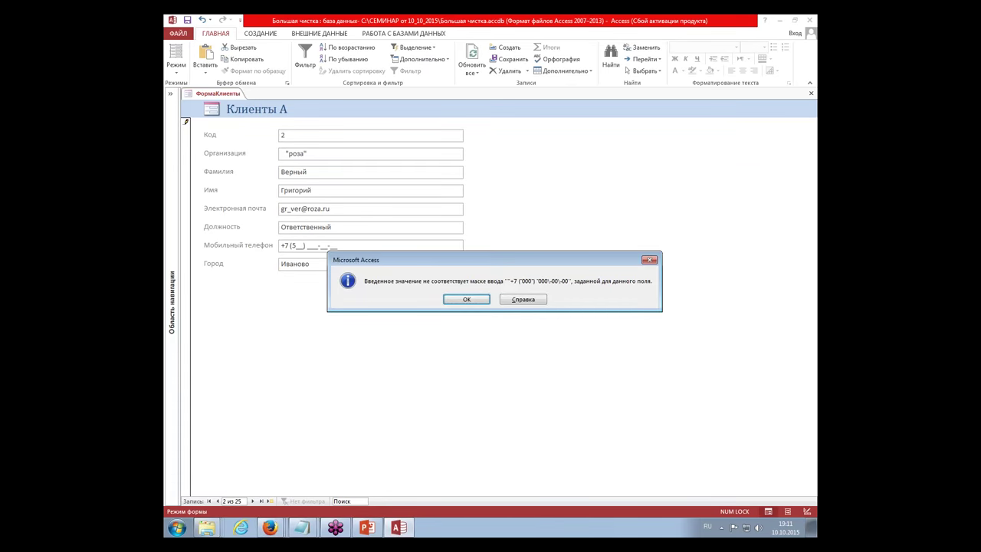
pyautogui.press('Return')
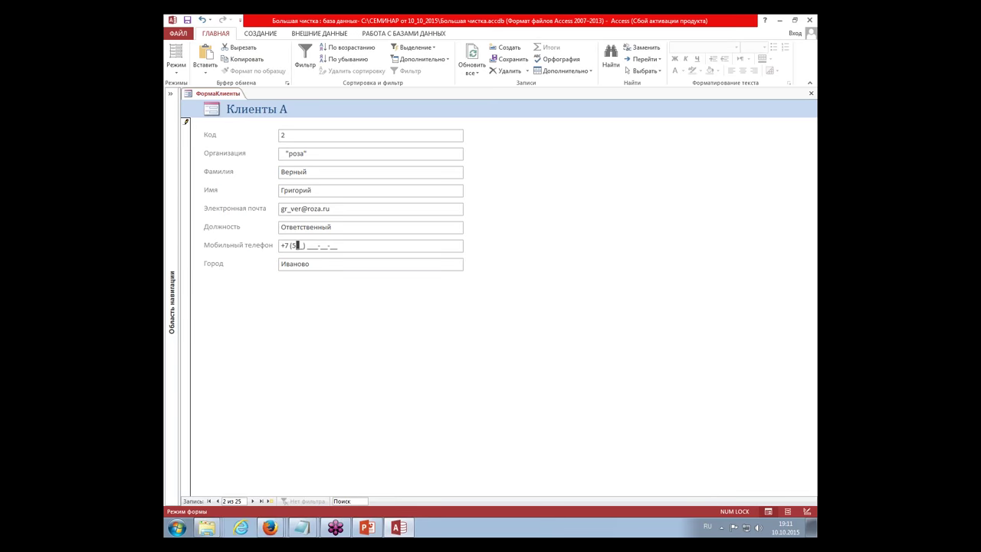
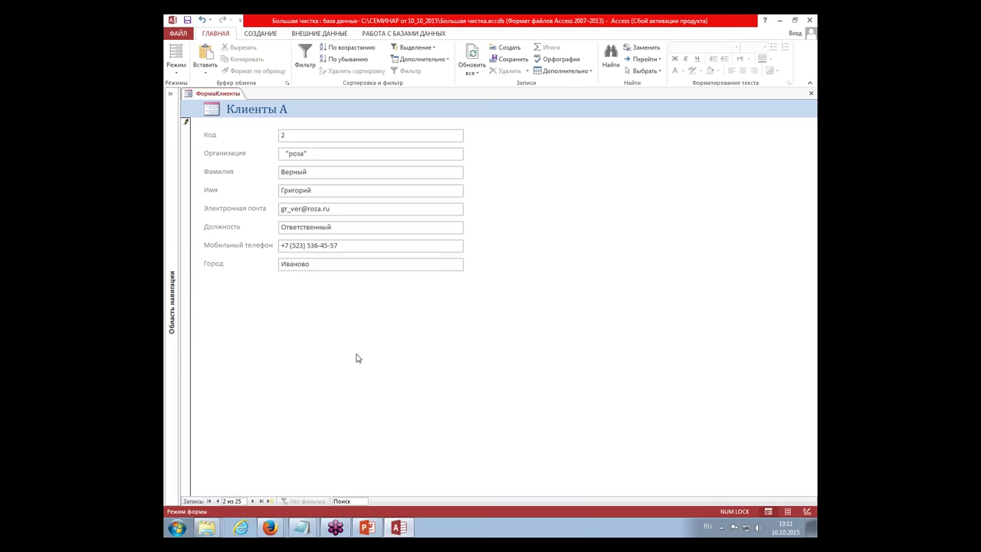
pyautogui.click(252, 503)
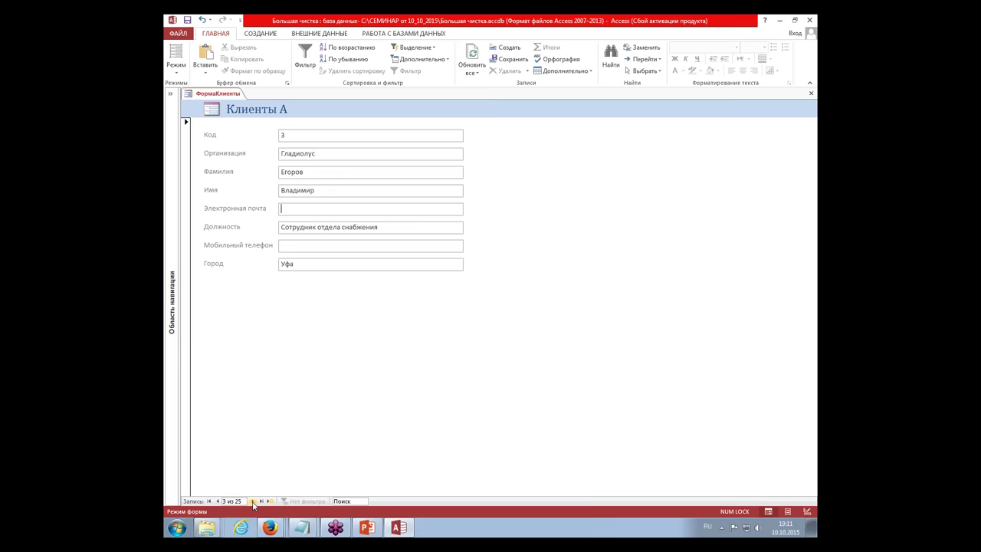
# Step: On record 3, type Cyrillic and English test text in Электронная почта, then delete it
pyautogui.click(336, 190)
pyautogui.click(299, 212)
pyautogui.write('ываы')
pyautogui.hotkey('alt', 'shift')
pyautogui.write('sdfsf')
pyautogui.moveTo(294, 209); pyautogui.dragTo(273, 209)
pyautogui.press('BackSpace')
pyautogui.press('BackSpace')
# Step: In Design view, set the Электронная почта box's keyboard language to English
pyautogui.click(806, 511)
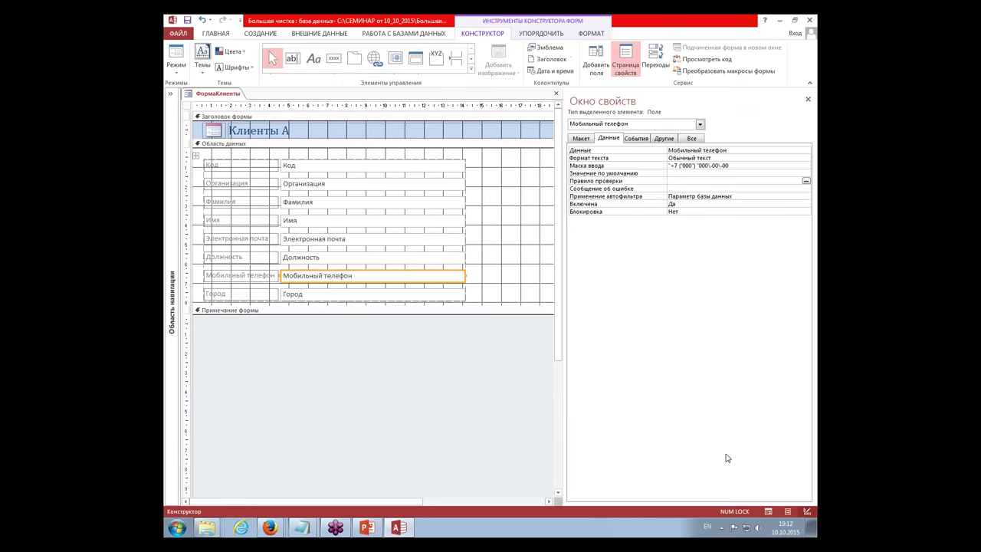
pyautogui.click(332, 240)
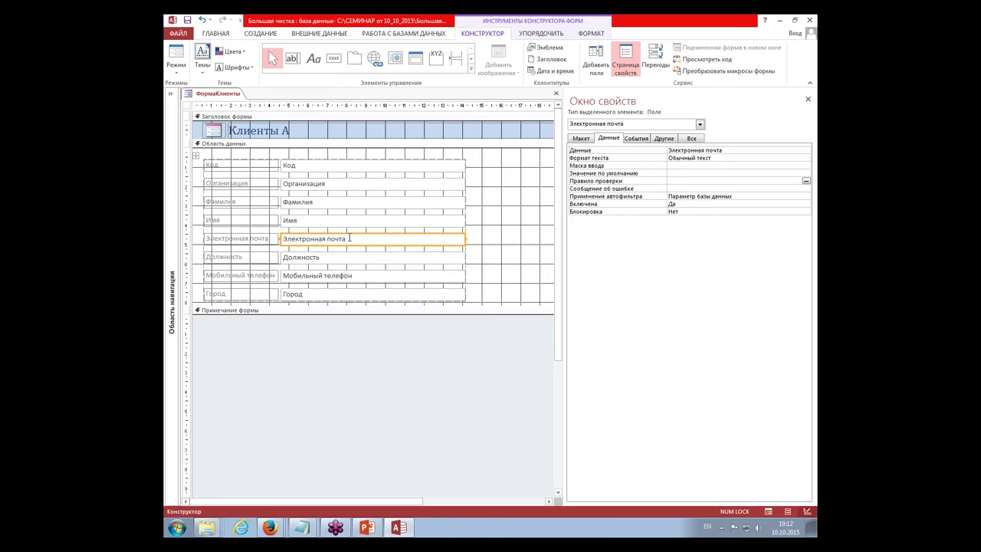
pyautogui.click(580, 139)
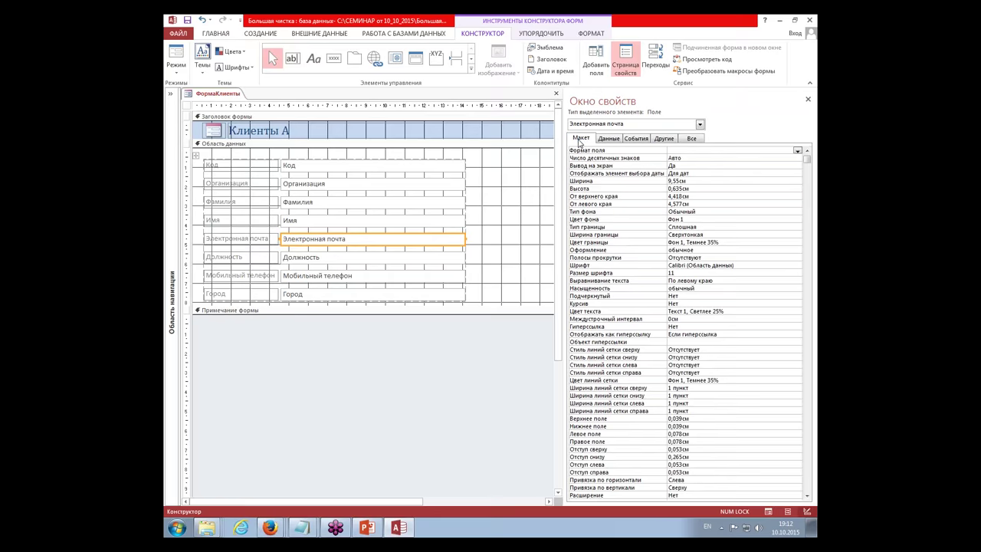
pyautogui.click(606, 410)
pyautogui.scroll(-2, 606, 387)
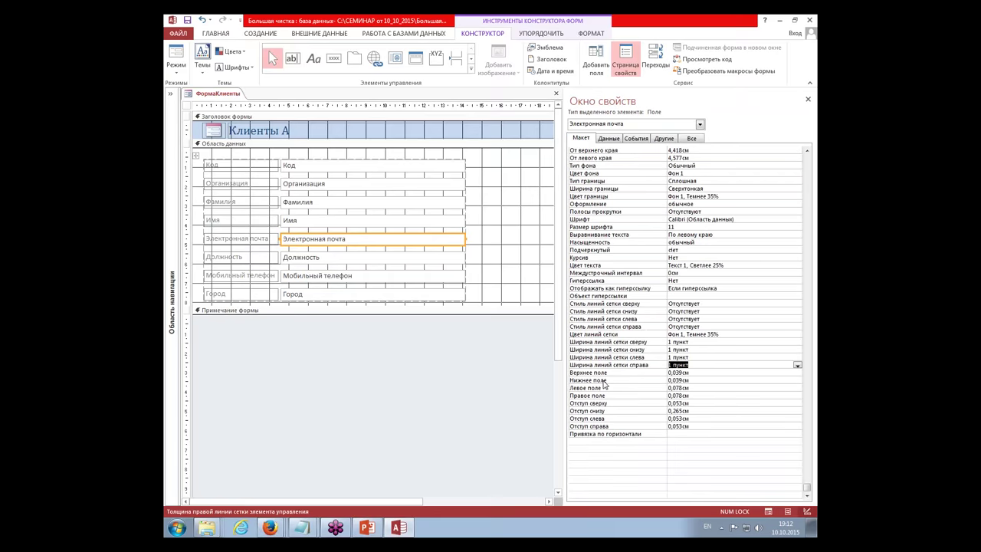
pyautogui.click(702, 496)
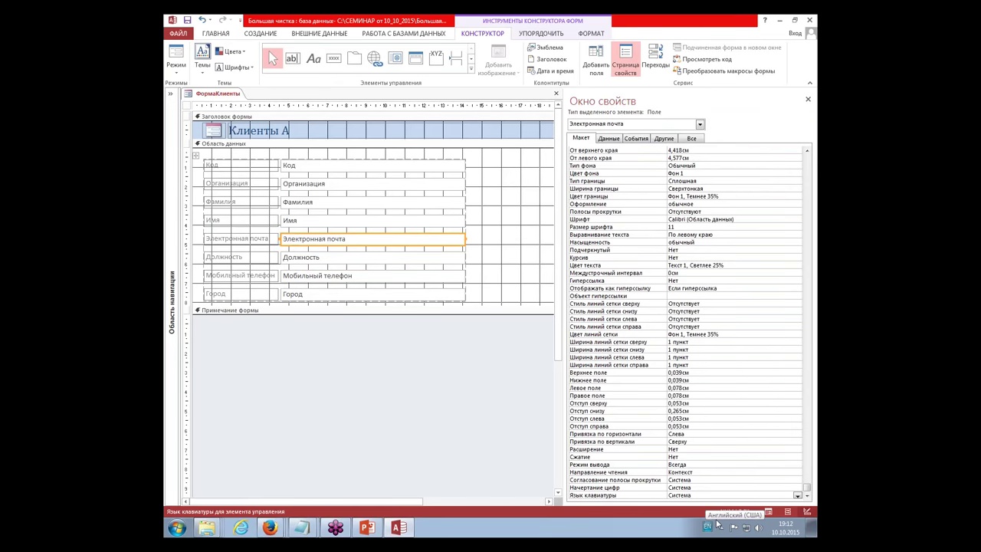
pyautogui.click(797, 497)
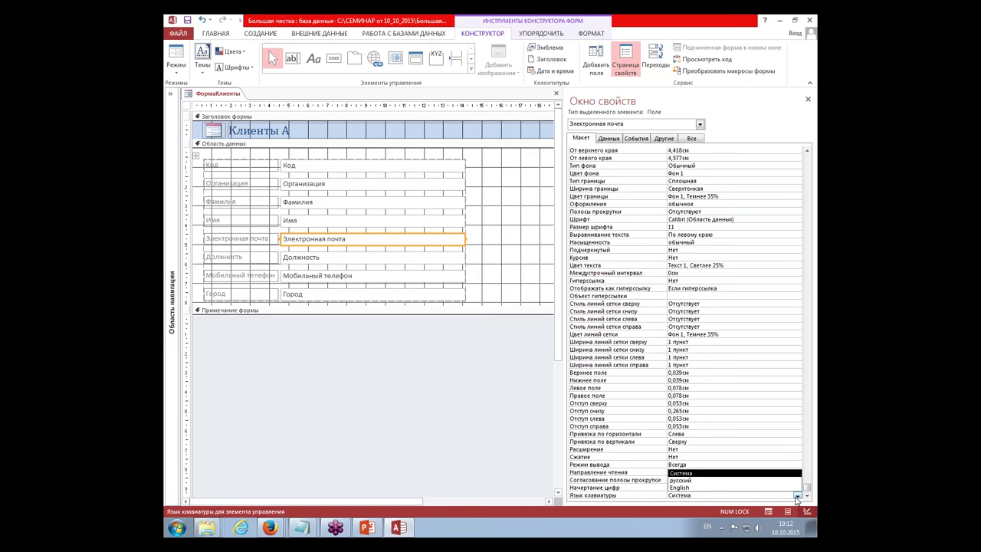
pyautogui.click(709, 492)
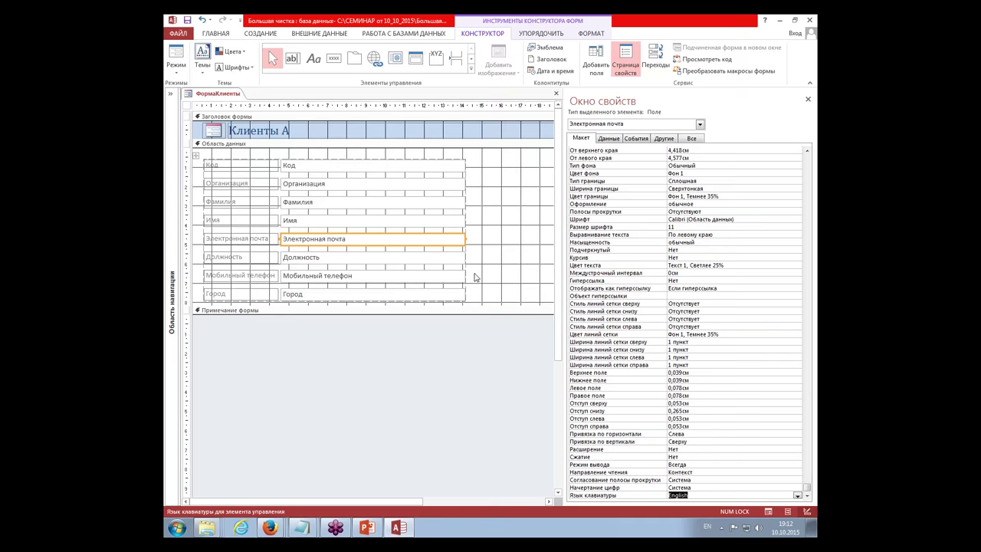
# Step: Select Код through Имя, Должность, Мобильный телефон and Город and set their keyboard language to русский
pyautogui.moveTo(479, 223); pyautogui.dragTo(399, 157)
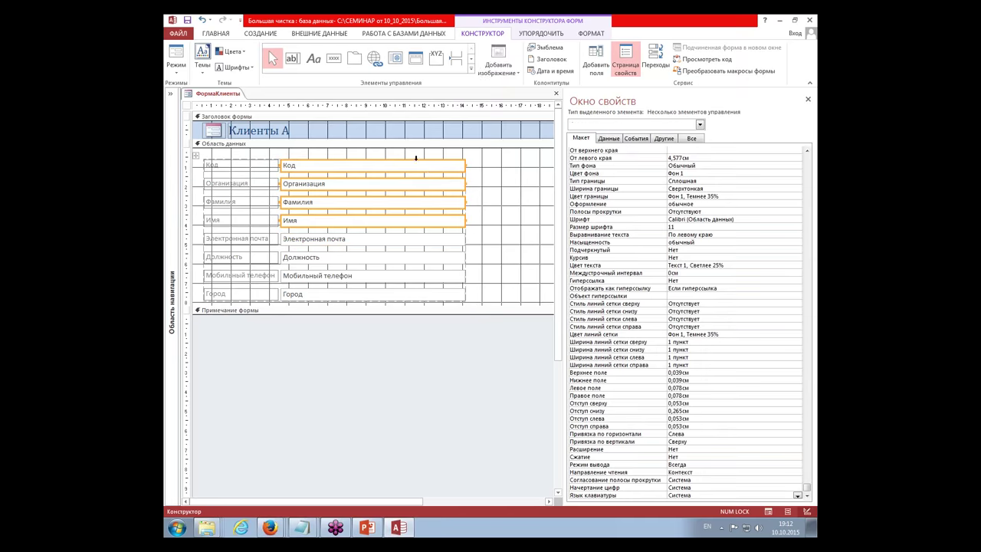
pyautogui.keyDown('shift'); pyautogui.click(404, 261); pyautogui.keyUp('shift')
pyautogui.keyDown('shift'); pyautogui.click(387, 277); pyautogui.keyUp('shift')
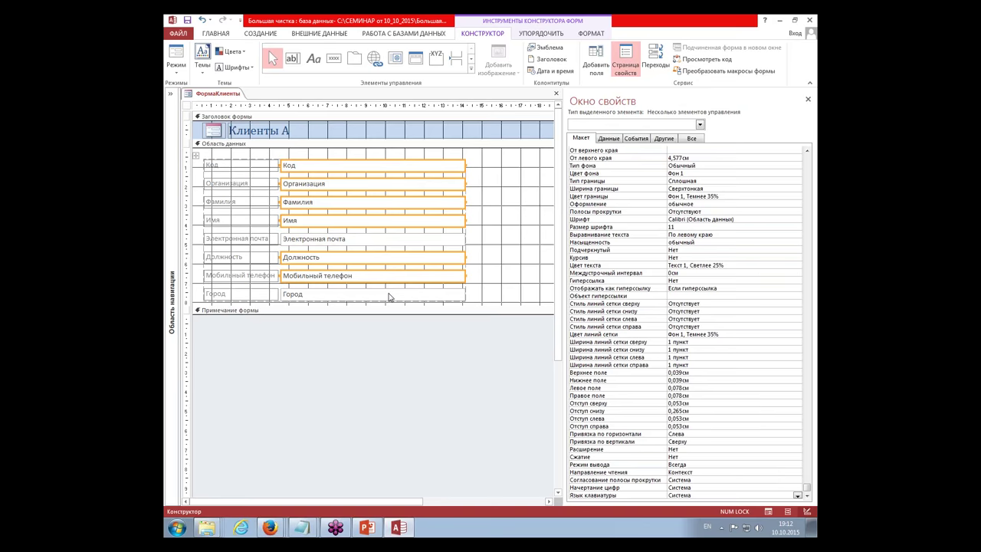
pyautogui.keyDown('shift'); pyautogui.click(388, 294); pyautogui.keyUp('shift')
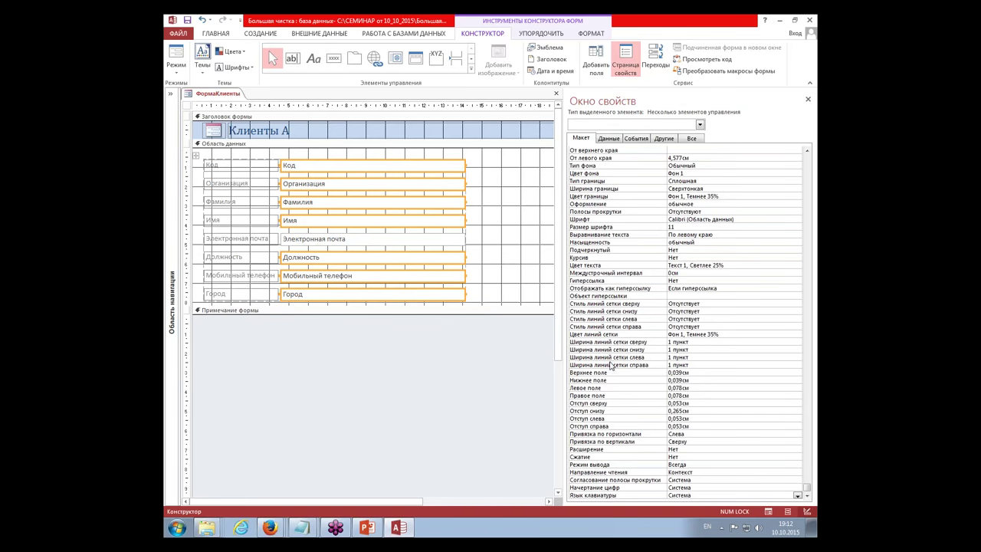
pyautogui.click(787, 497)
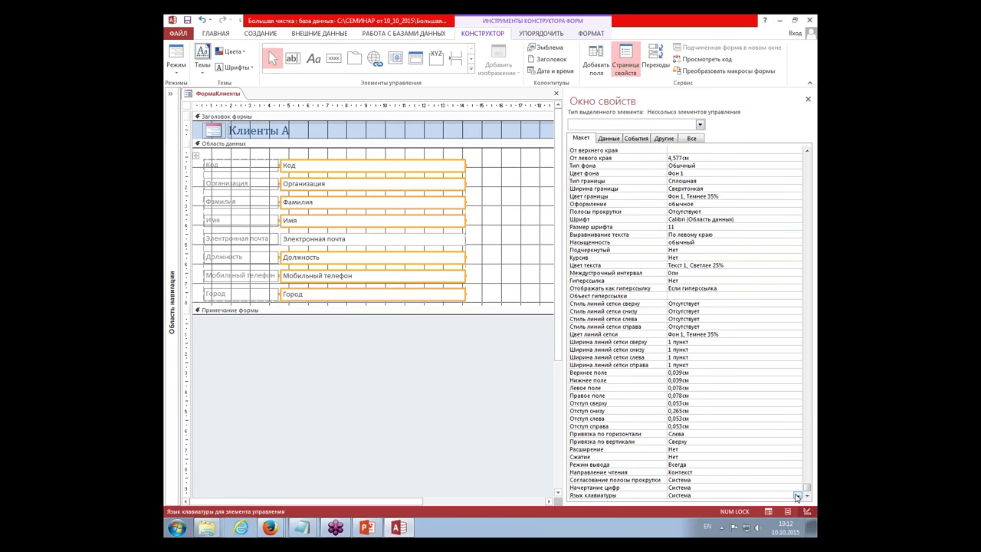
pyautogui.click(798, 496)
pyautogui.click(741, 487)
# Step: Return to Form view, expand the navigation pane, and move between Фамилия, Имя and e-mail to test keyboard switching
pyautogui.click(175, 54)
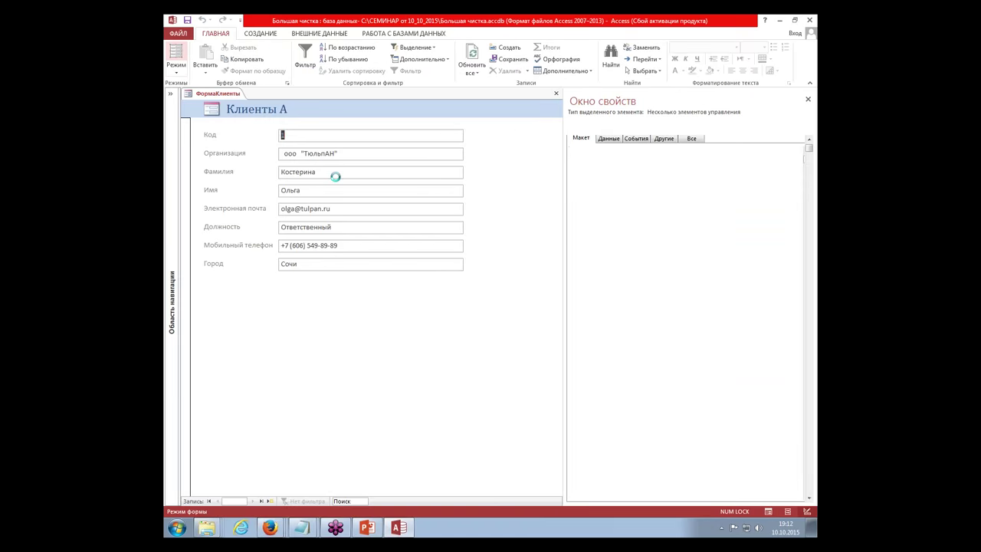
pyautogui.click(171, 94)
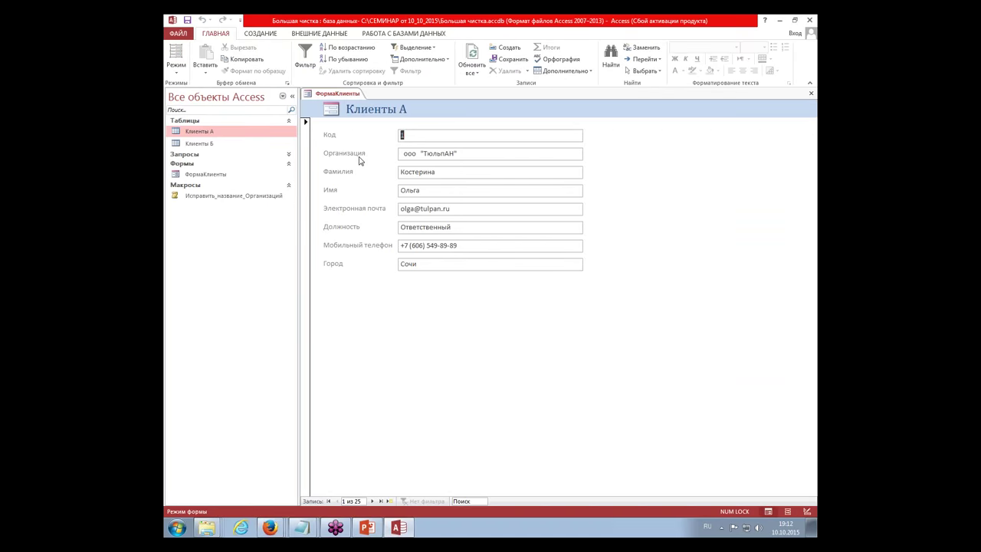
pyautogui.click(469, 171)
pyautogui.press('Tab')
pyautogui.click(459, 209)
pyautogui.click(487, 209)
pyautogui.click(479, 191)
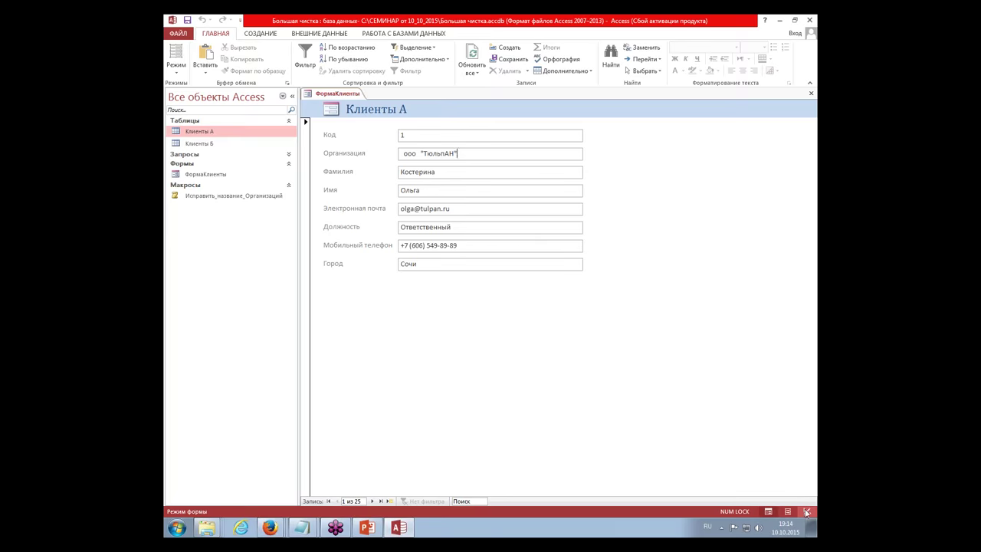
# Step: Switch the form to Design view and hide the property sheet
pyautogui.click(806, 511)
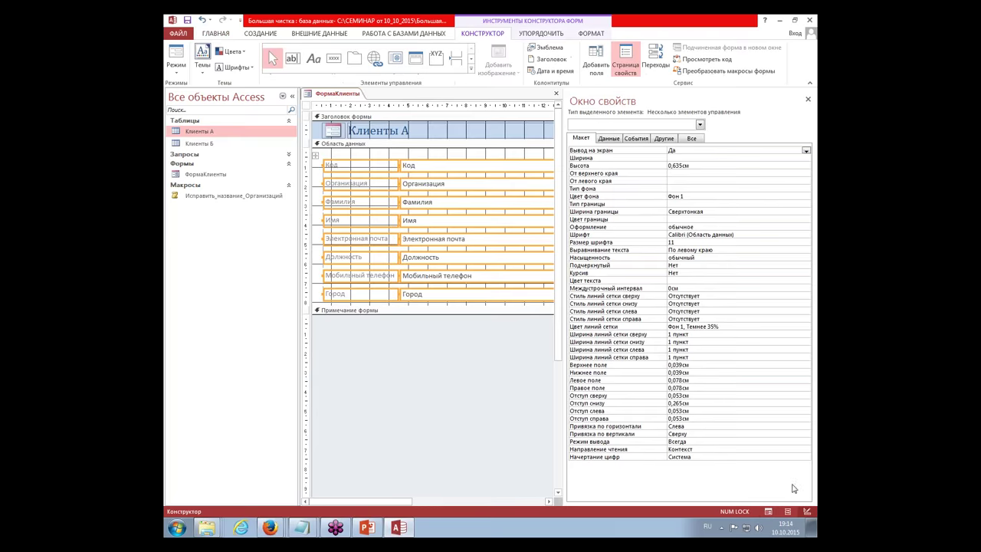
pyautogui.click(808, 99)
pyautogui.click(656, 226)
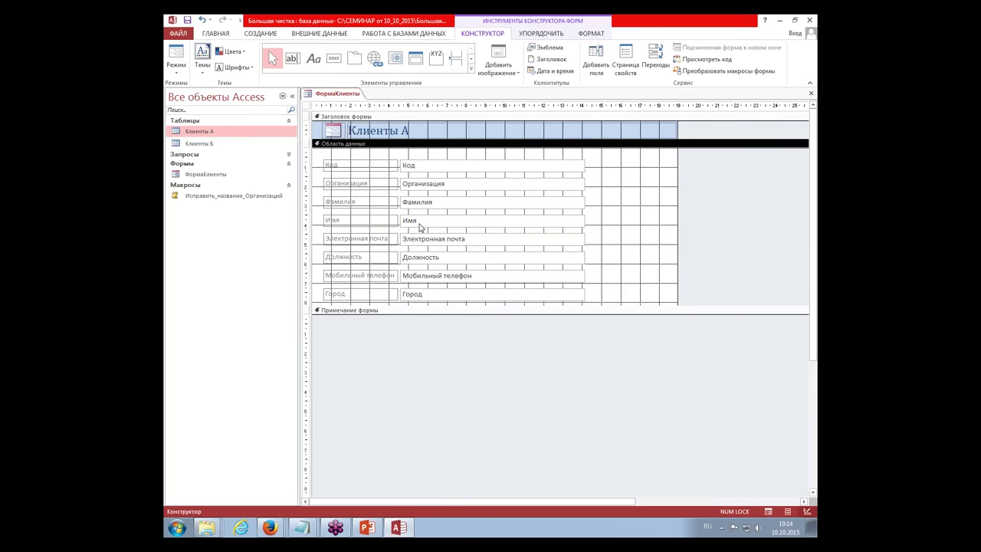
# Step: Show the Организация text box's properties on the События tab, with the navigation pane collapsed
pyautogui.click(430, 185)
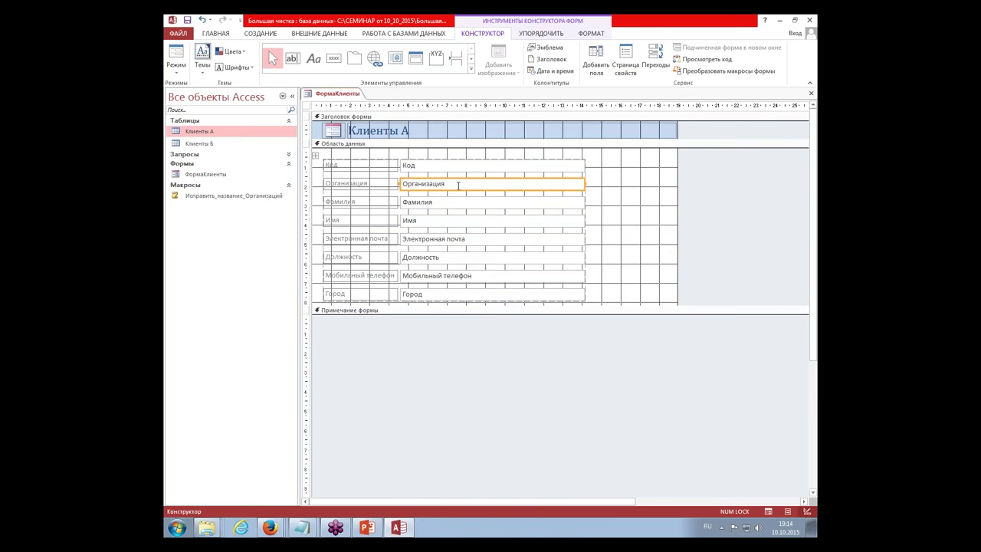
pyautogui.rightClick(458, 185)
pyautogui.click(491, 507)
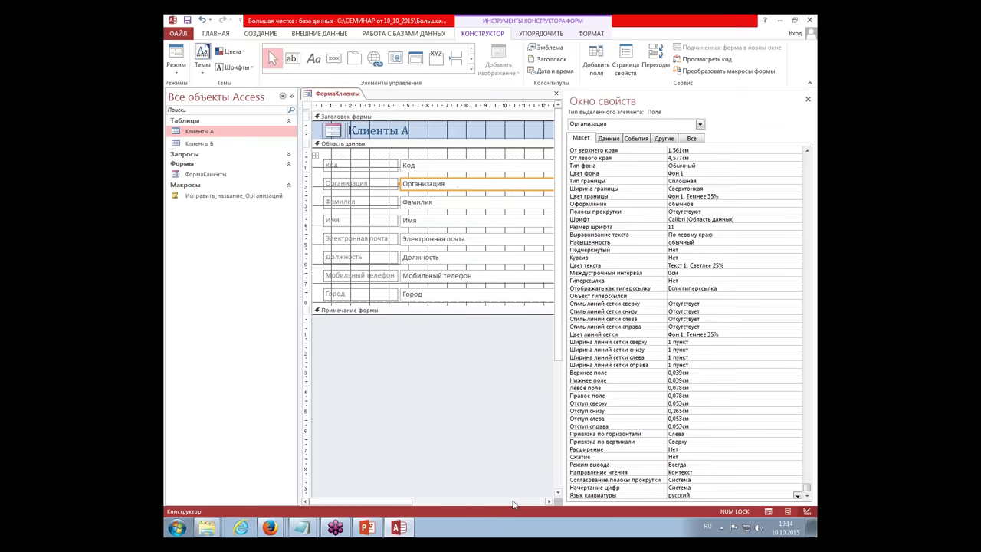
pyautogui.click(292, 101)
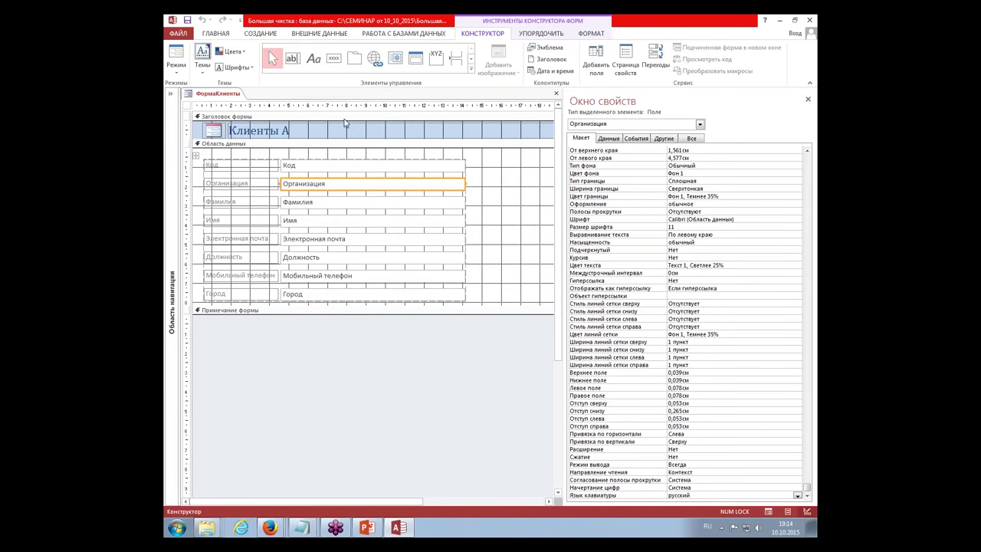
pyautogui.click(636, 140)
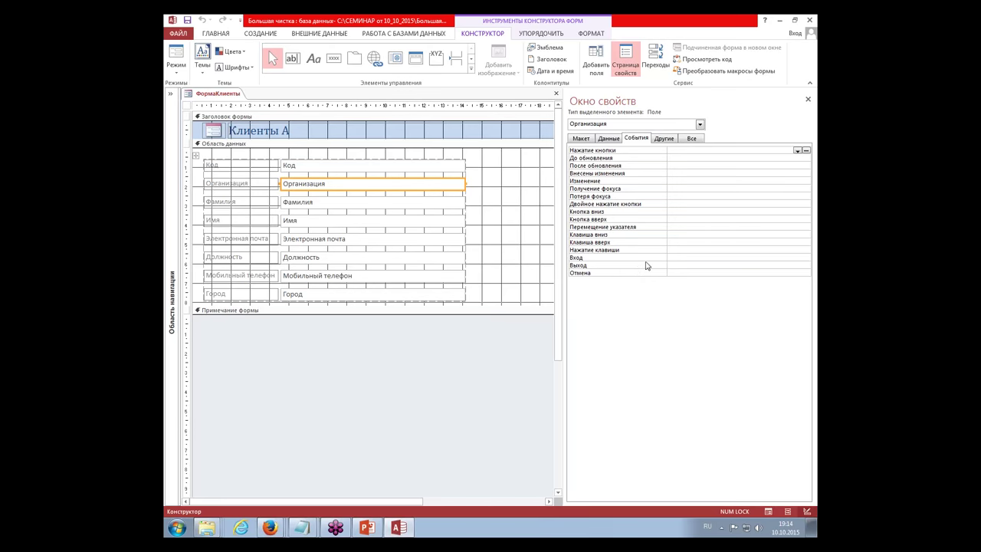
# Step: Check the Потеря фокуса and После обновления events of Организация, then return to Form view
pyautogui.click(680, 197)
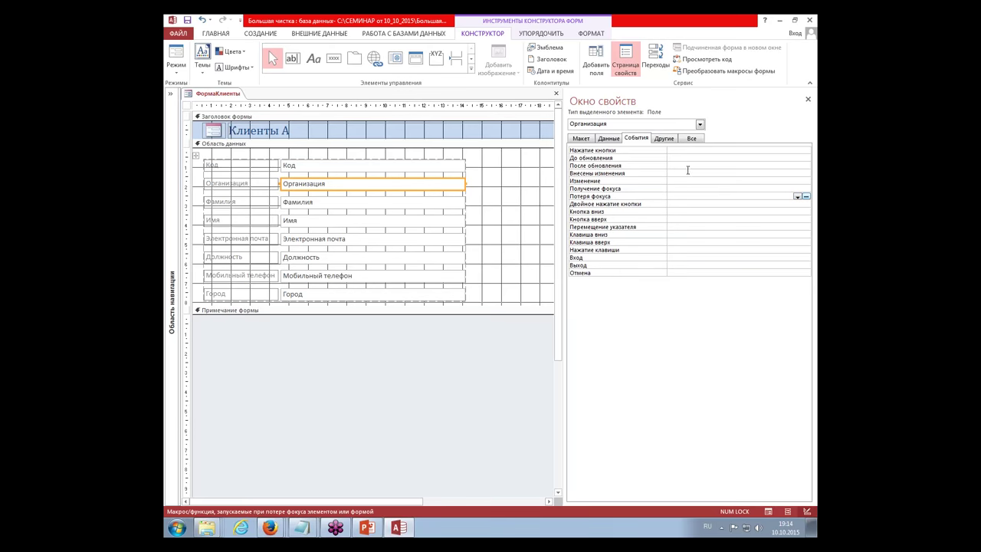
pyautogui.click(688, 167)
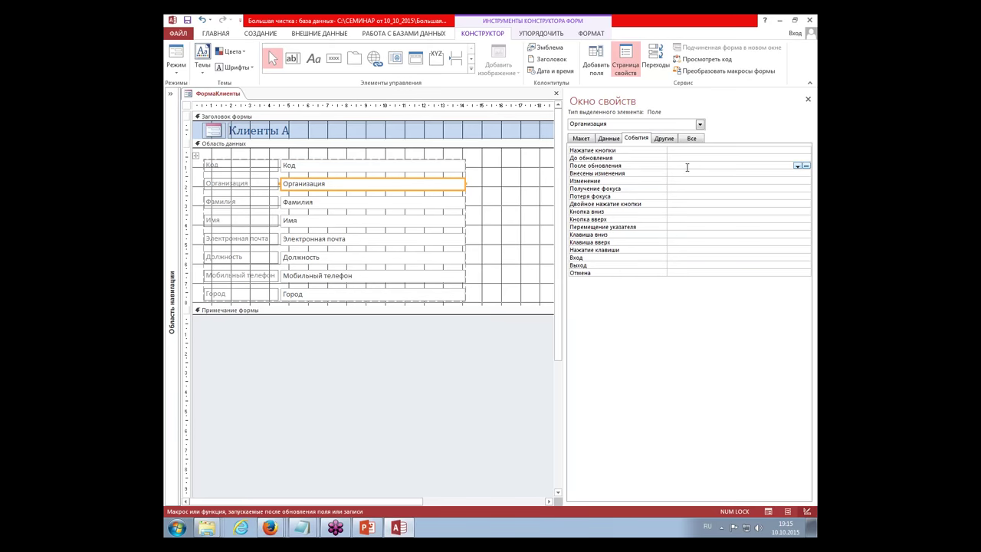
pyautogui.click(769, 511)
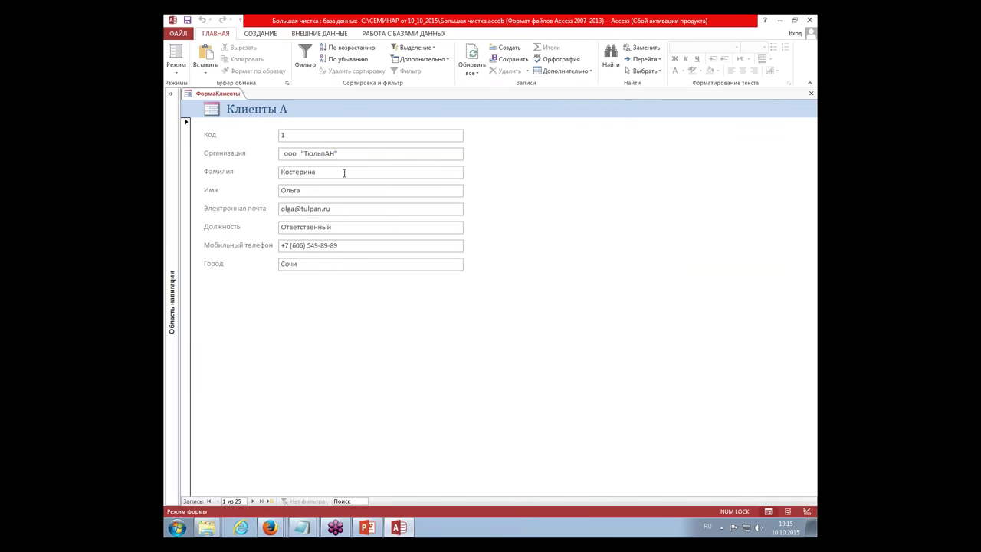
pyautogui.click(345, 170)
pyautogui.click(350, 153)
pyautogui.write('ввп')
pyautogui.click(361, 174)
pyautogui.press('BackSpace')
pyautogui.press('BackSpace')
pyautogui.press('BackSpace')
pyautogui.press('BackSpace')
pyautogui.click(364, 174)
# Step: In Design view, build a Макросы-type embedded macro for Организация's После обновления event
pyautogui.click(806, 511)
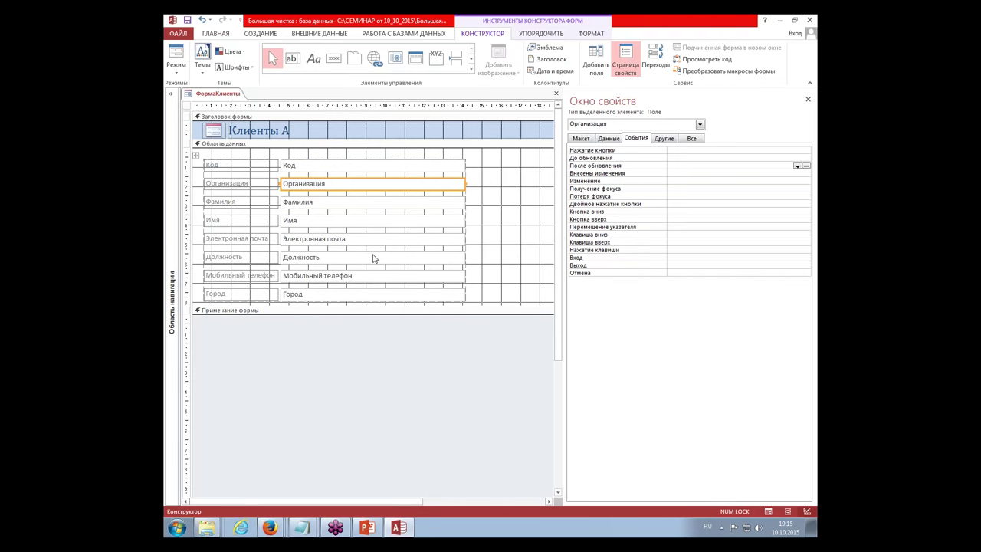
pyautogui.click(687, 165)
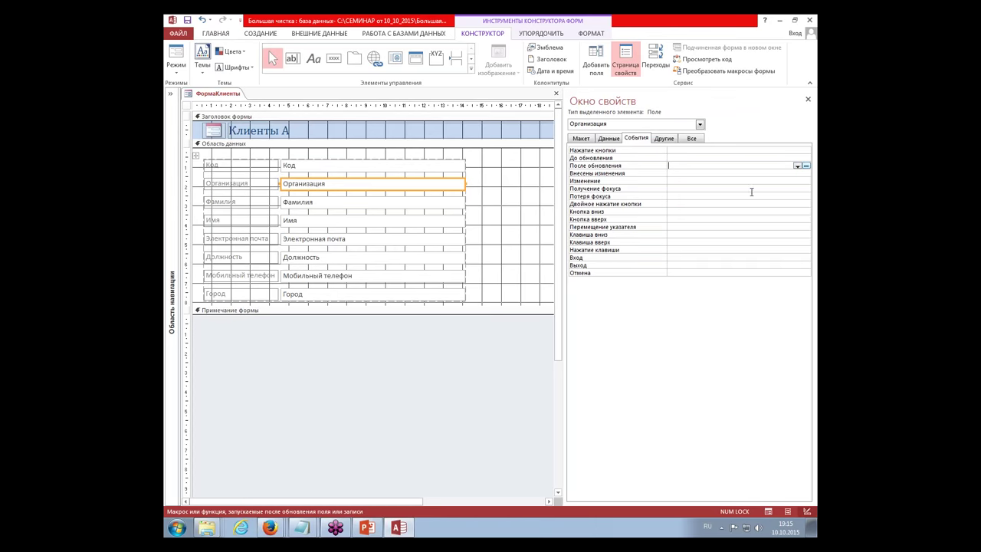
pyautogui.moveTo(665, 174); pyautogui.dragTo(650, 175)
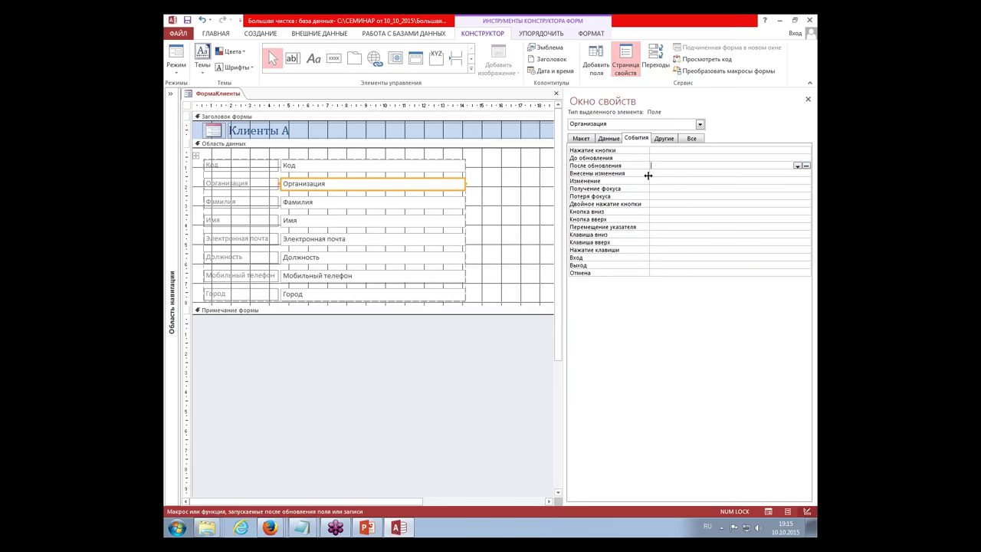
pyautogui.click(806, 167)
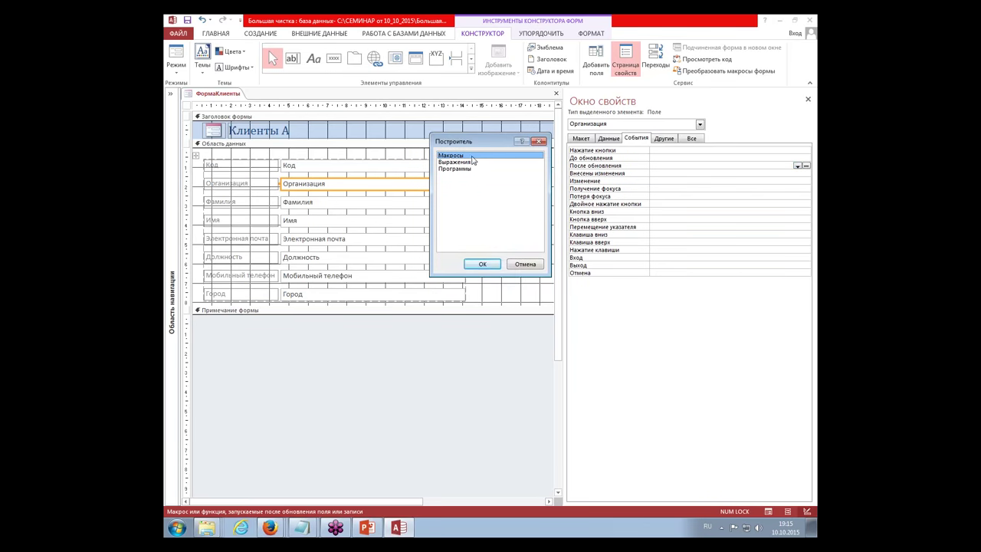
pyautogui.click(483, 264)
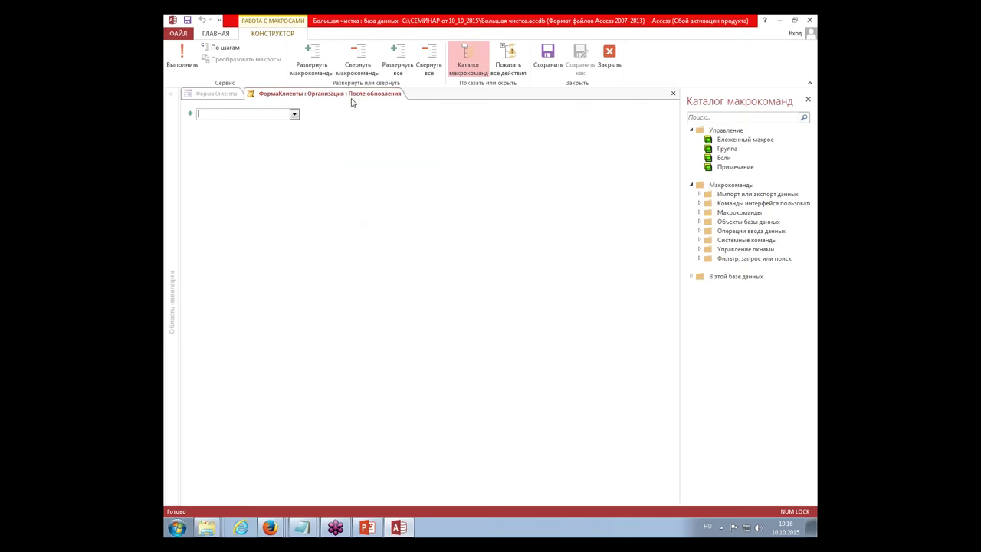
# Step: Shrink the Access window so Notepad shows above it, then enable Показать все действия
pyautogui.click(793, 21)
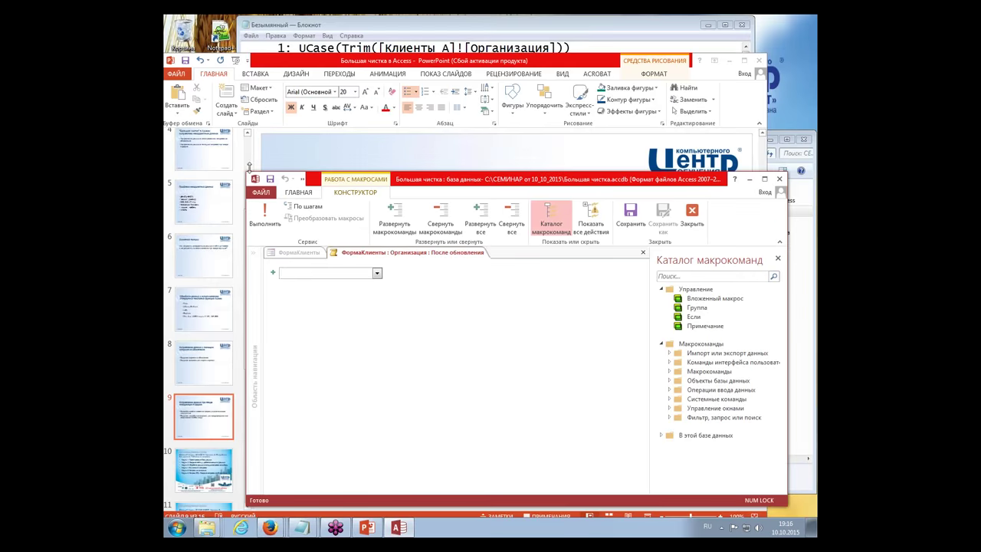
pyautogui.moveTo(245, 173); pyautogui.dragTo(325, 65)
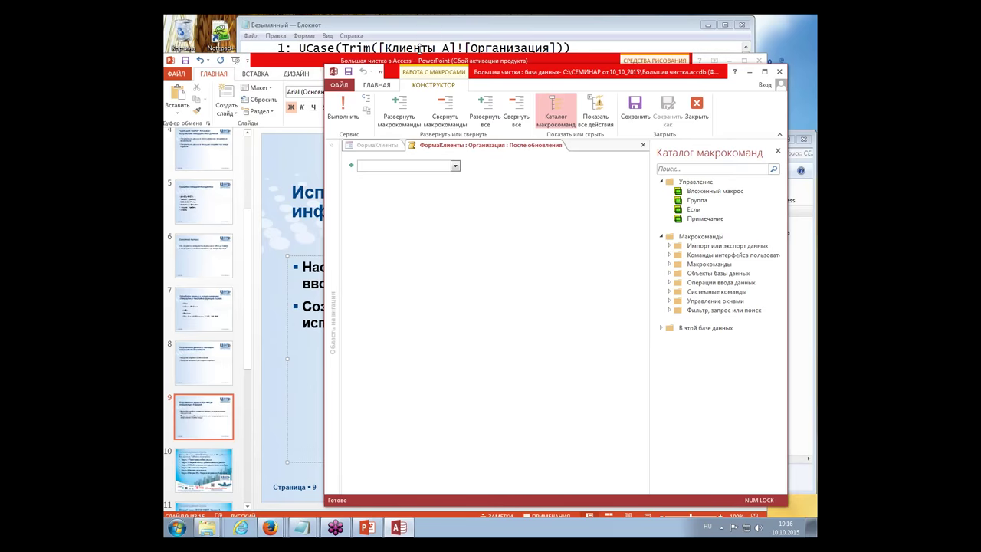
pyautogui.click(422, 49)
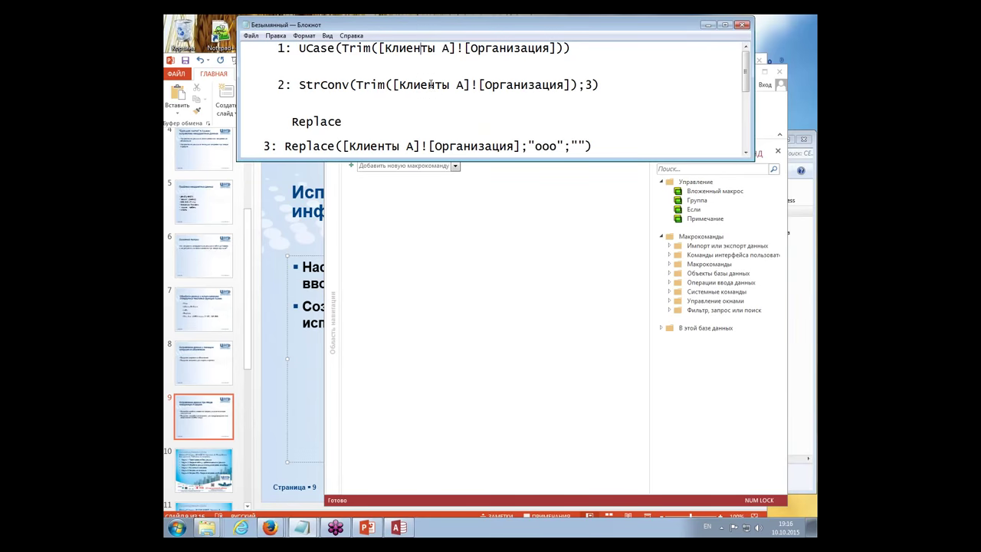
pyautogui.click(434, 226)
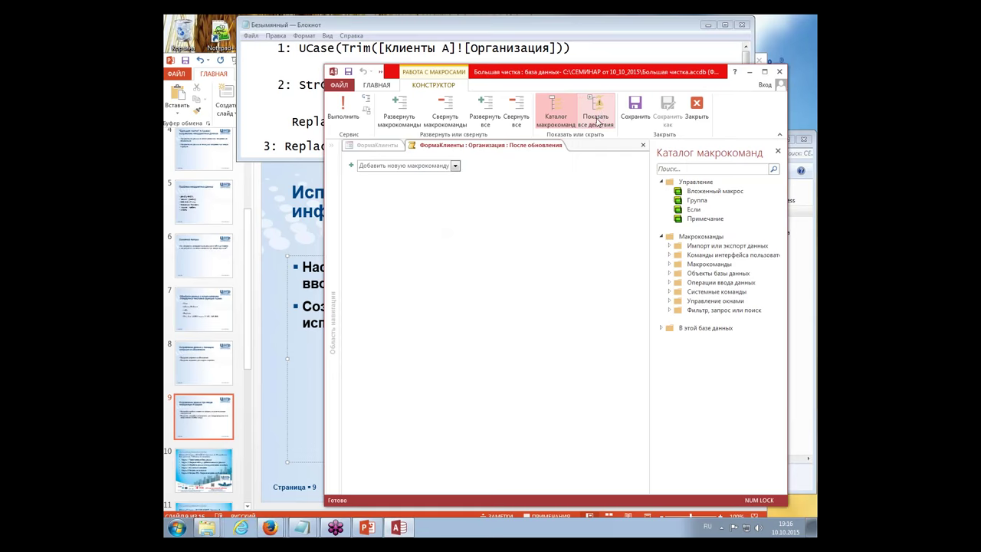
pyautogui.click(595, 125)
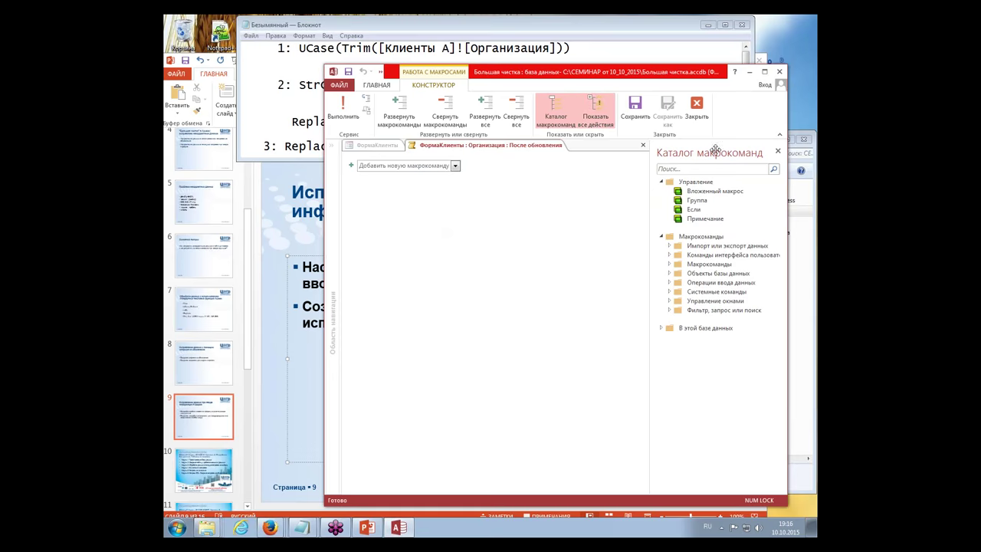
# Step: Add a ЗадатьЗначение action to the macro
pyautogui.click(431, 167)
pyautogui.write('До')
pyautogui.press('BackSpace')
pyautogui.press('BackSpace')
pyautogui.write('за')
pyautogui.press('BackSpace')
pyautogui.press('BackSpace')
pyautogui.press('BackSpace')
pyautogui.write('ЗадатьЗначение')
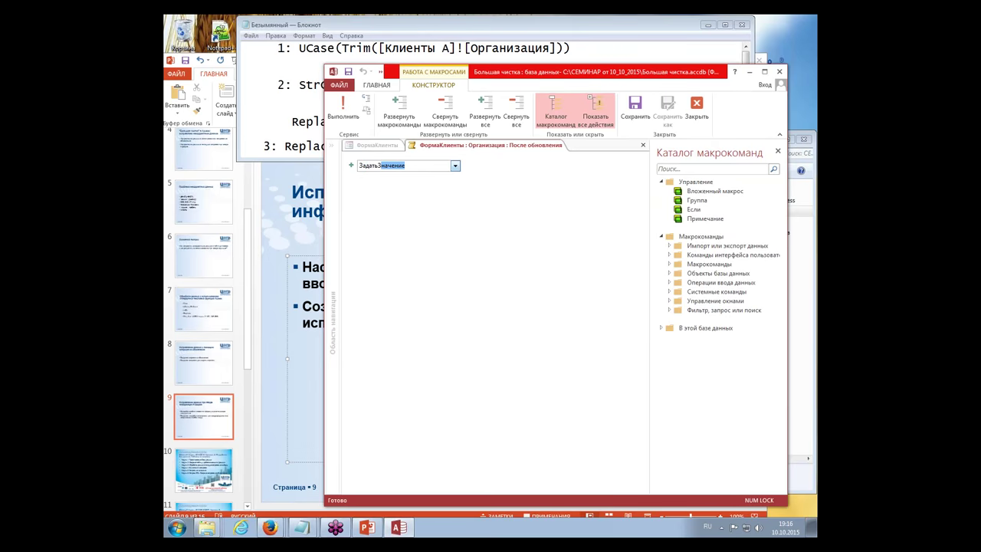
pyautogui.press('Return')
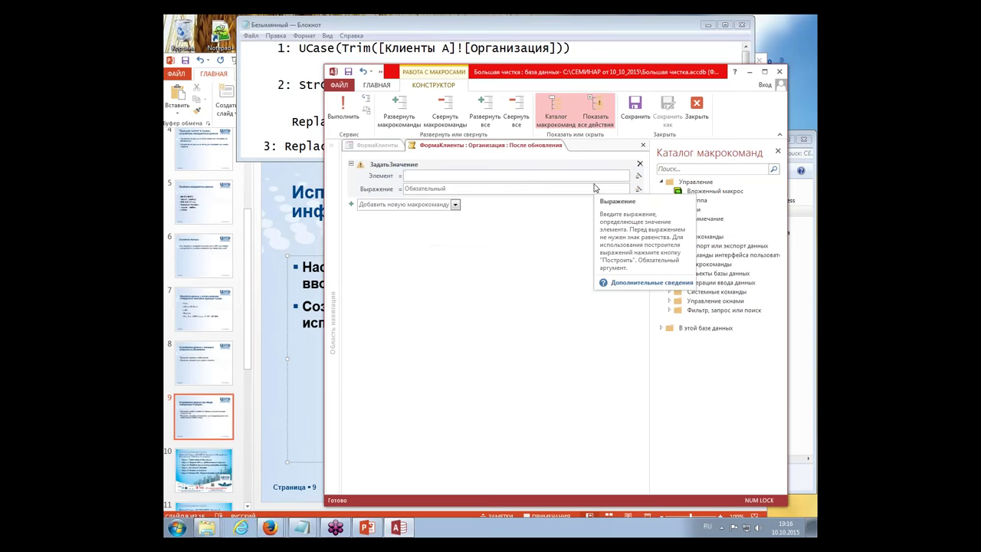
# Step: Set the action's Элемент to [Организация] using the IntelliSense suggestion
pyautogui.write('о')
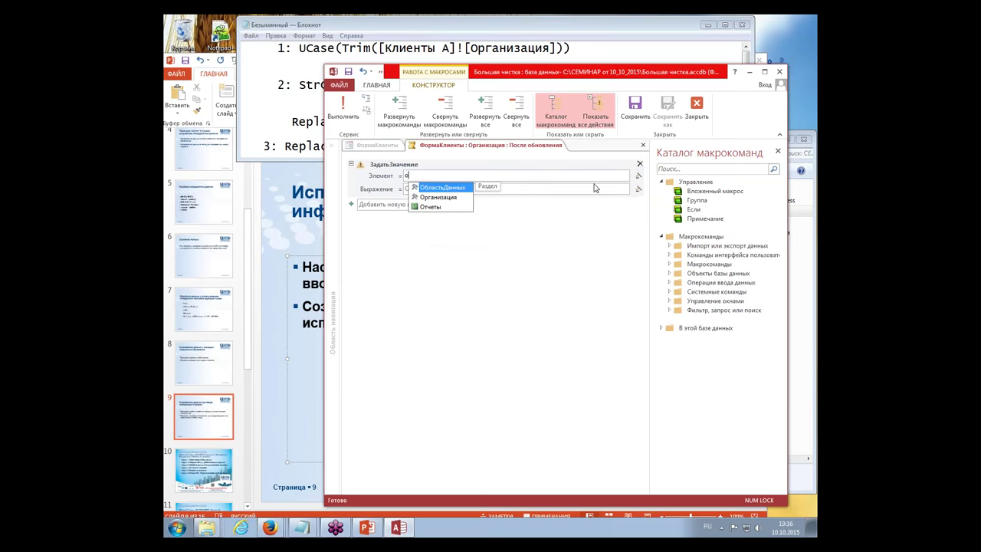
pyautogui.press('Down')
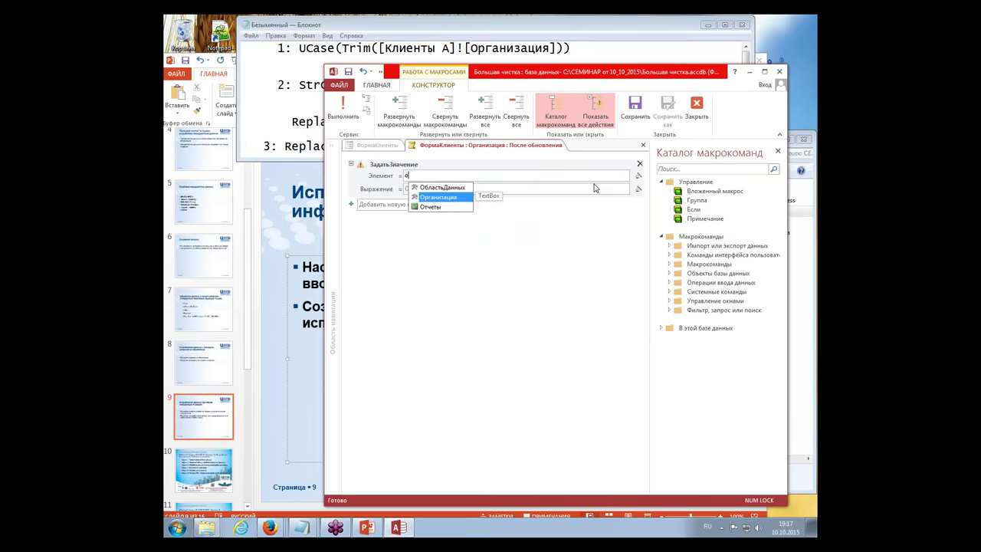
pyautogui.click(459, 199)
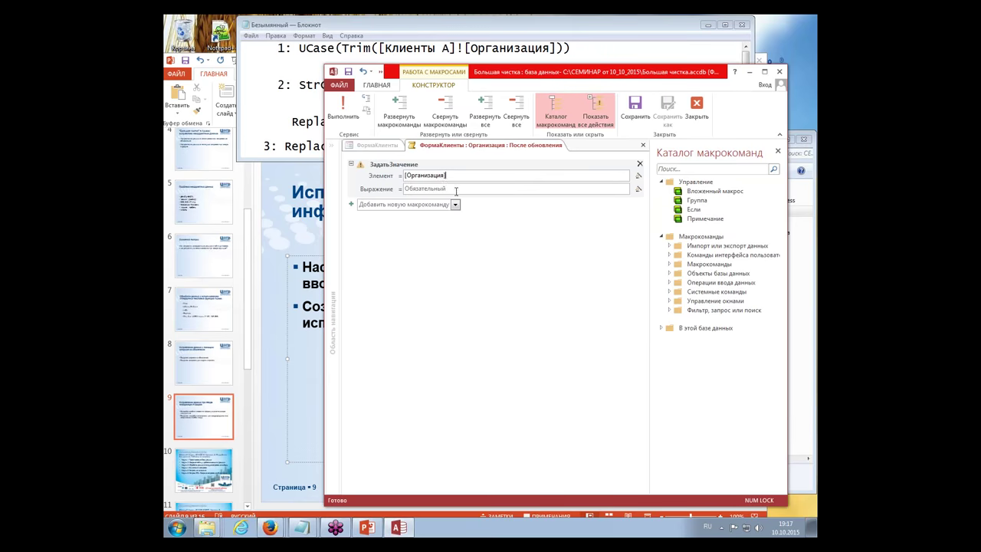
pyautogui.click(456, 190)
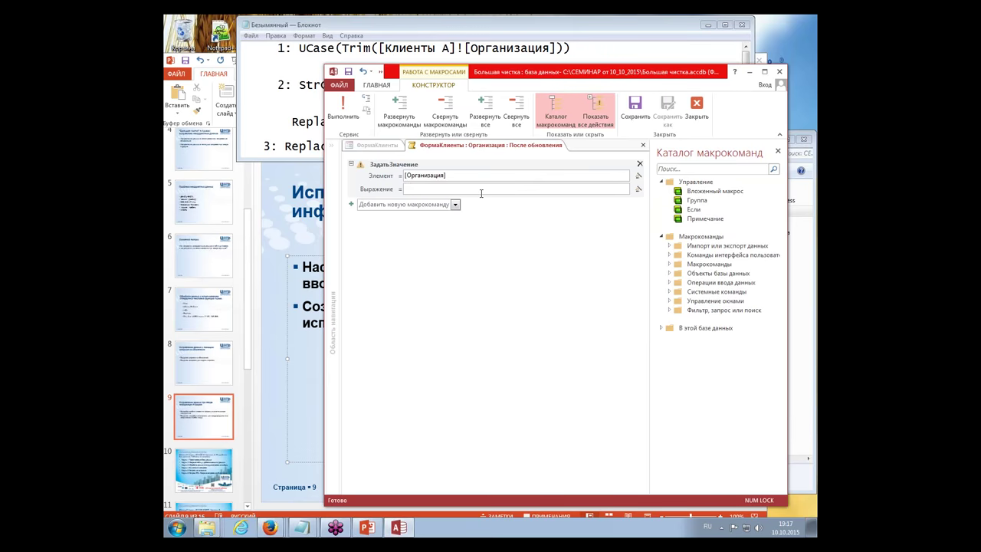